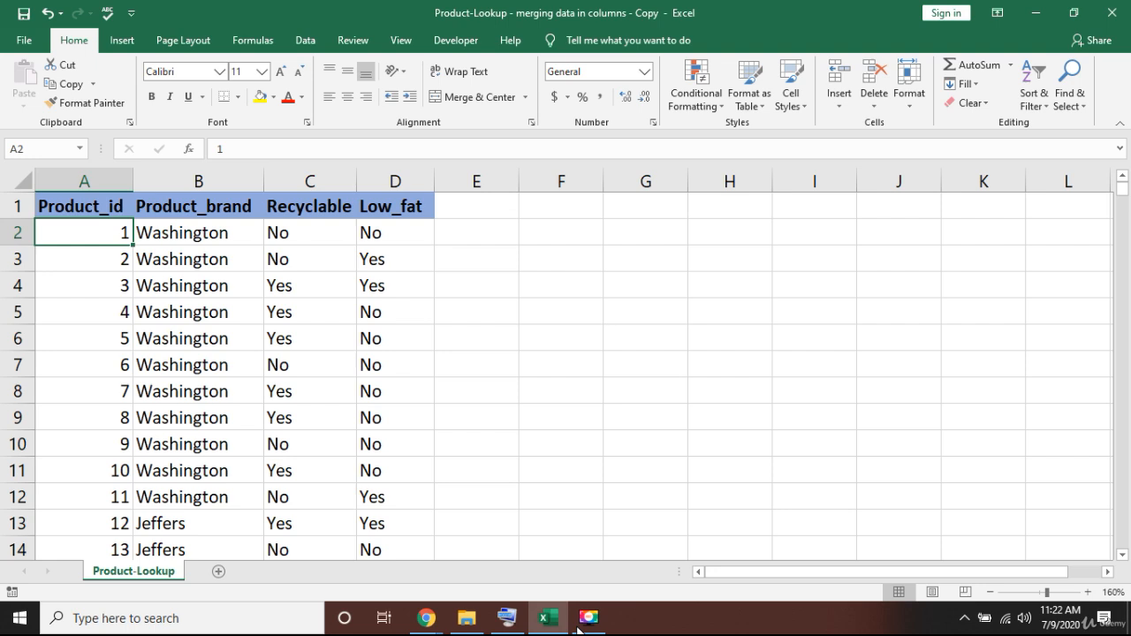
- Begin a formula in cell E2 that joins the product ID in A2 and the brand in B2 with the & operator
key(Right)
key(Right)
key(Right)
key(Right)
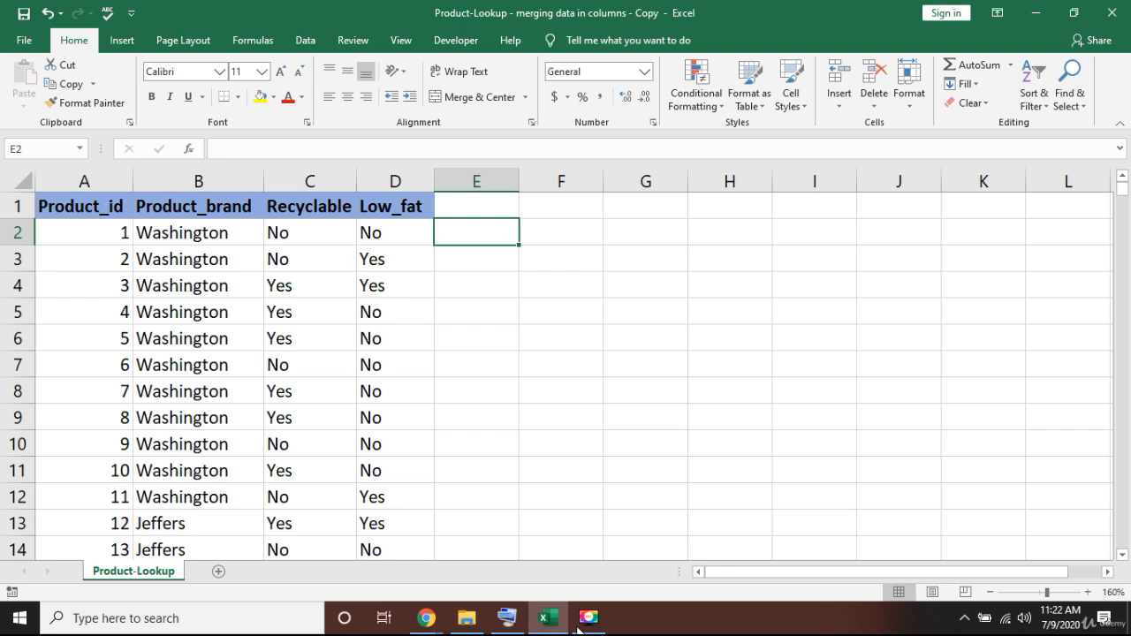
text(=)
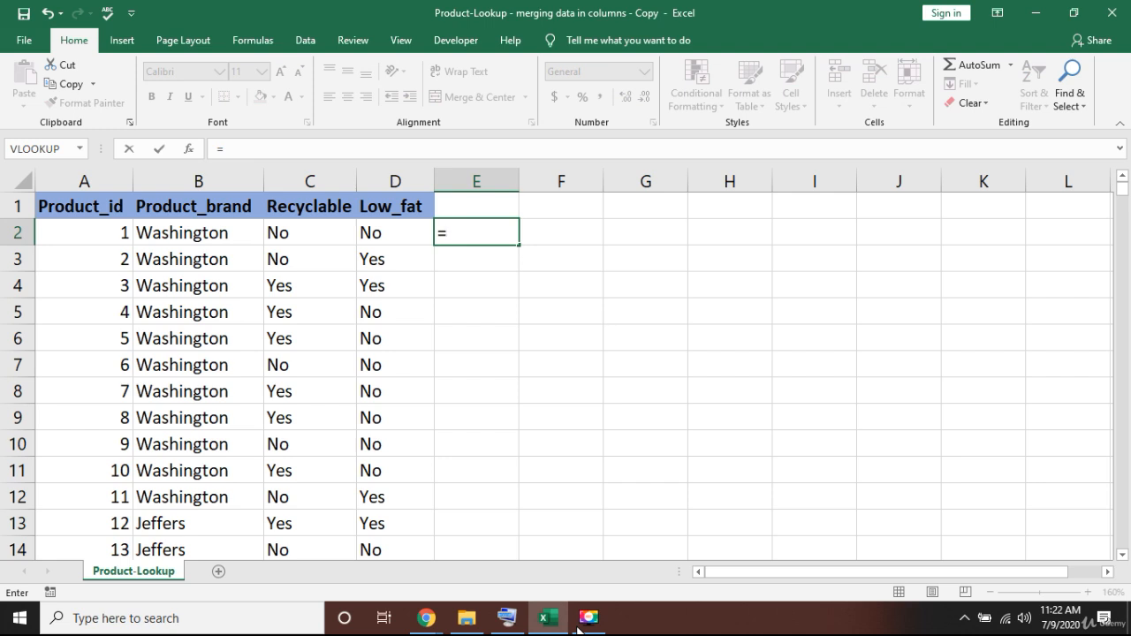
key(Left)
key(Left)
key(Left)
key(Left)
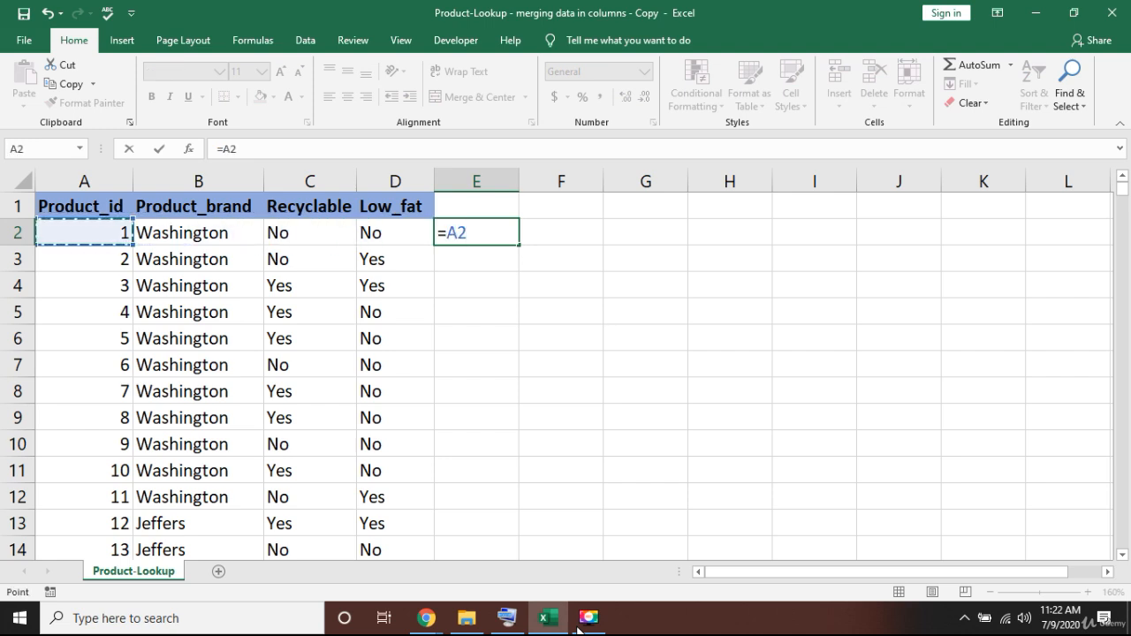
text(*)
key(BackSpace)
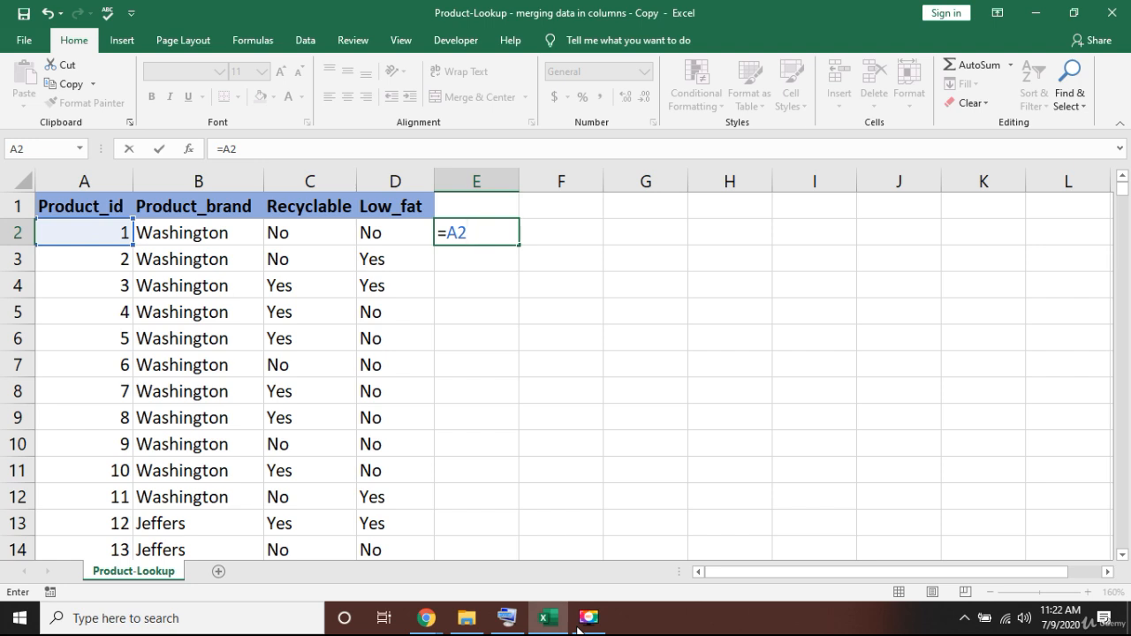
text(&)
key(Left)
key(Left)
key(Left)
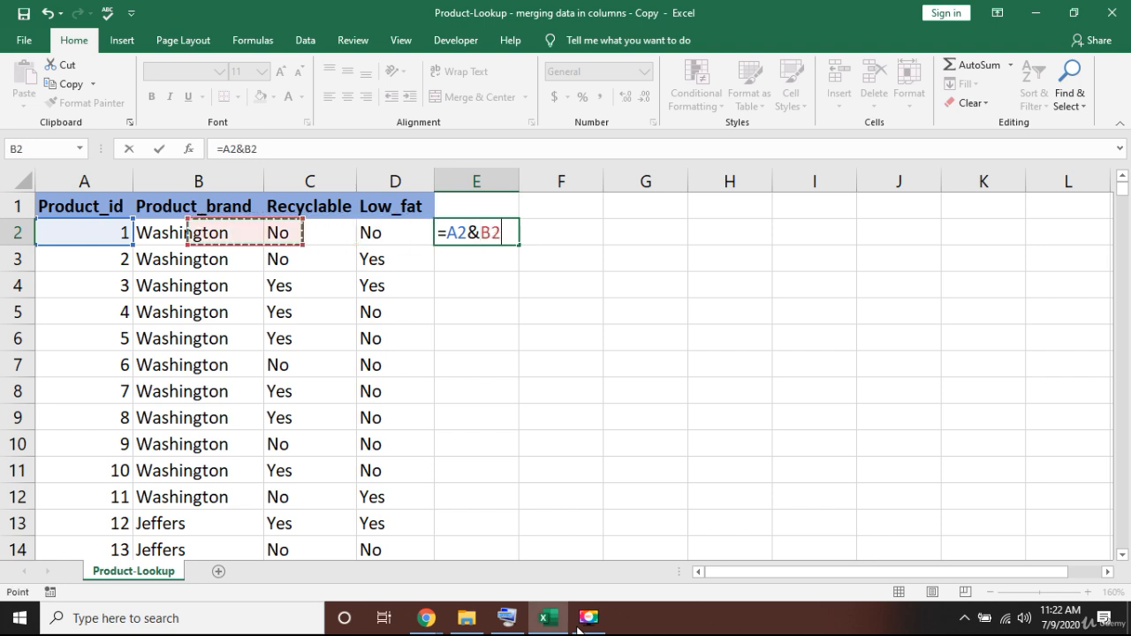
- Extend the E2 formula with C2 and D2 and commit it as =A2&B2&C2&D2
text(&)
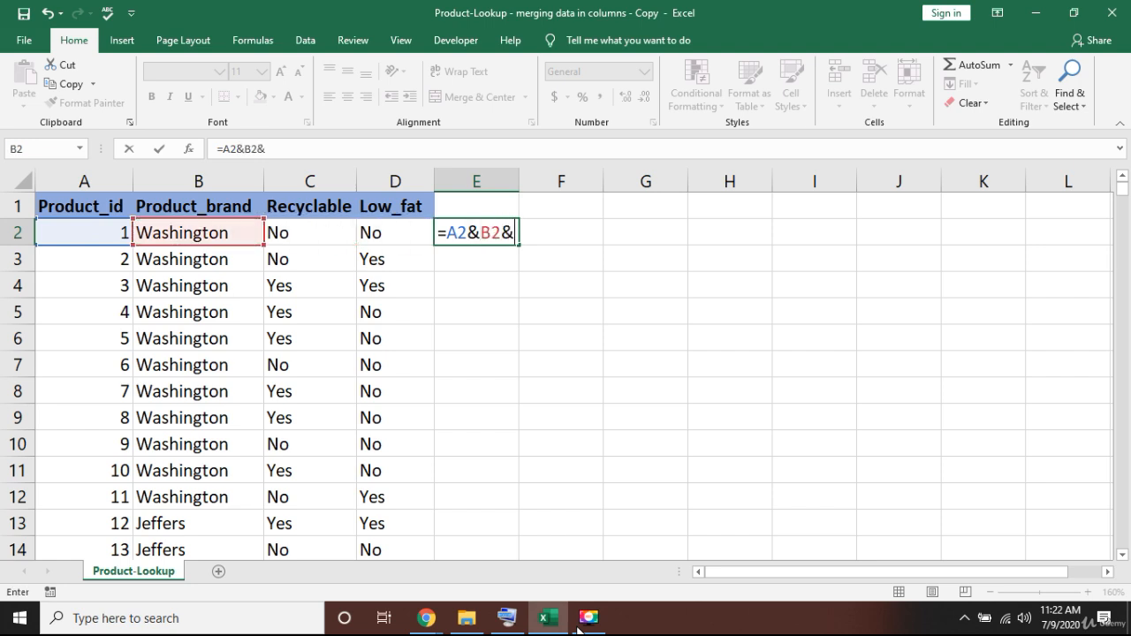
key(Left)
key(Left)
text(&)
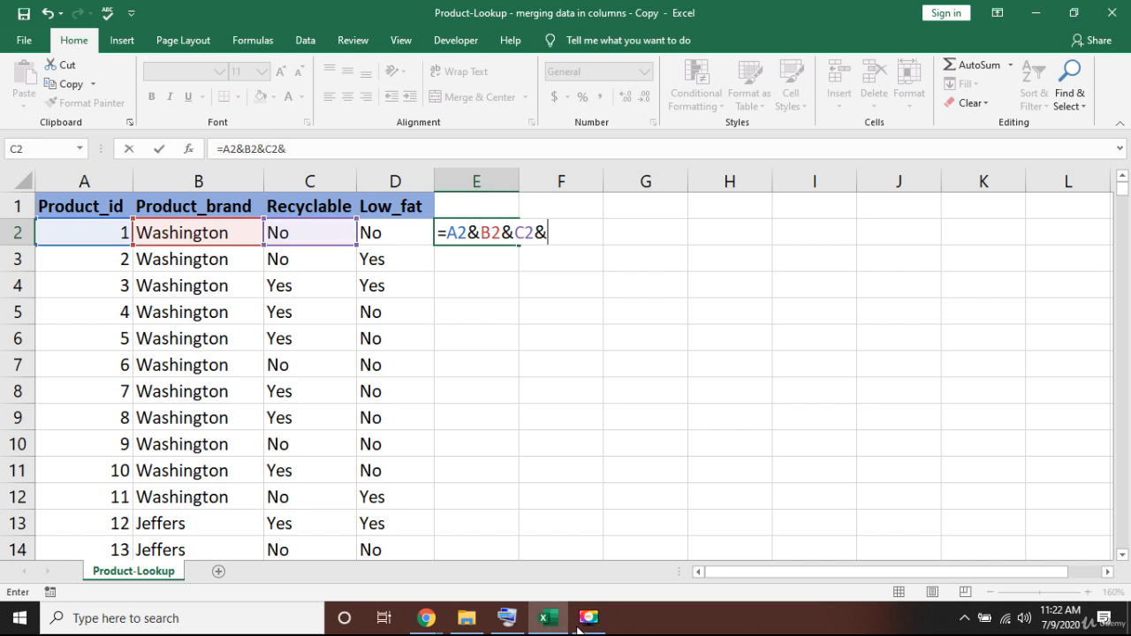
key(Left)
key(Return)
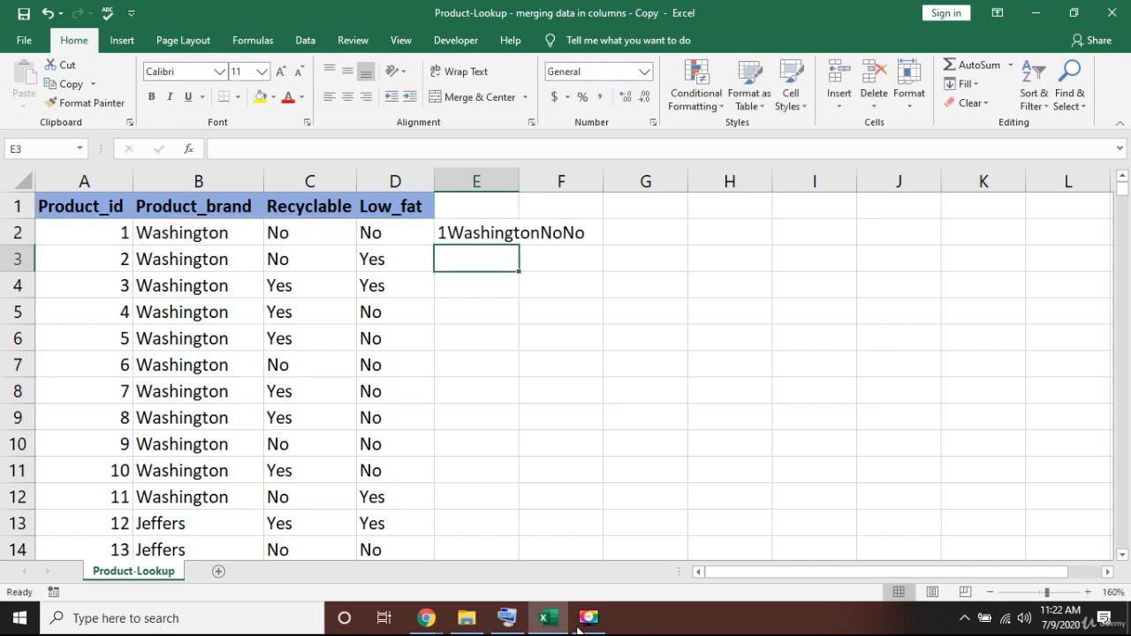
- Delete the concatenation formula from cell E2
key(Up)
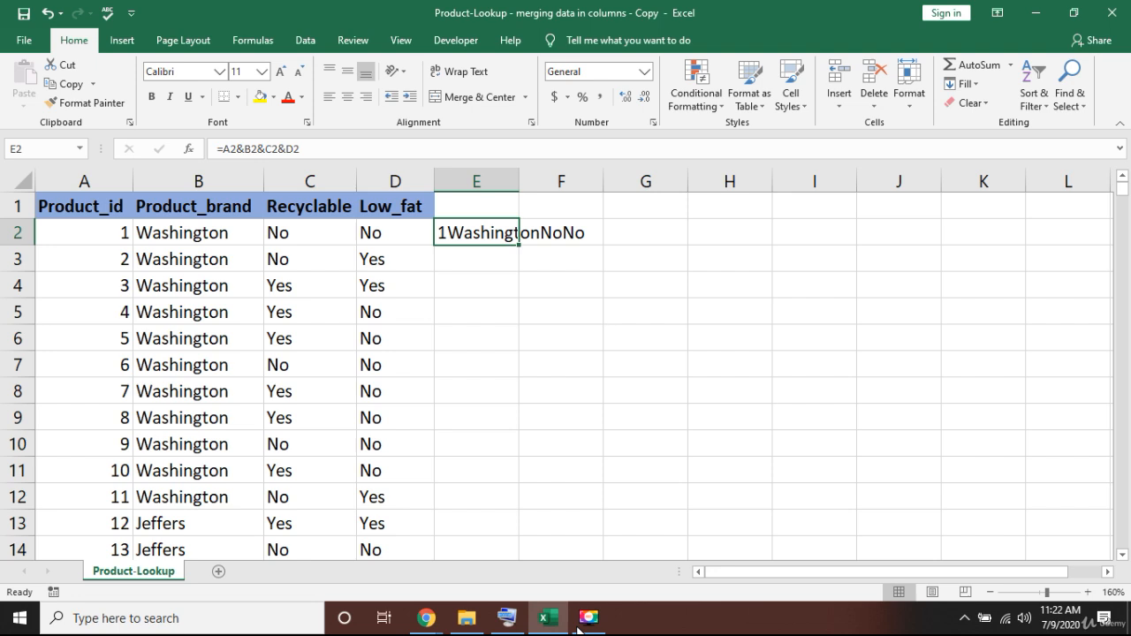
key(Delete)
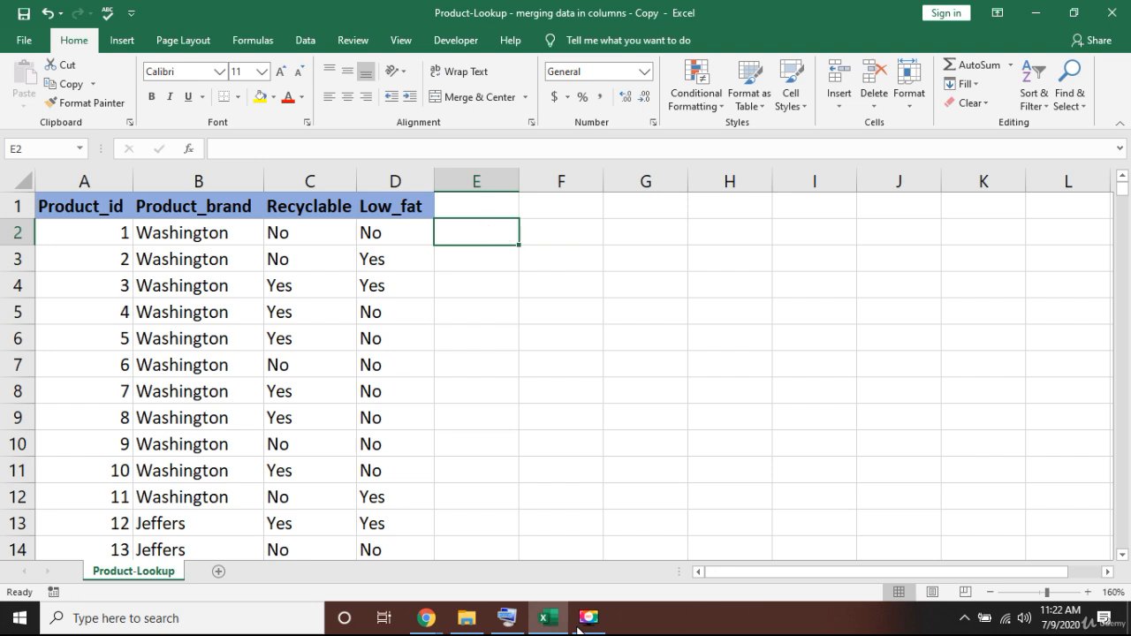
text(=)
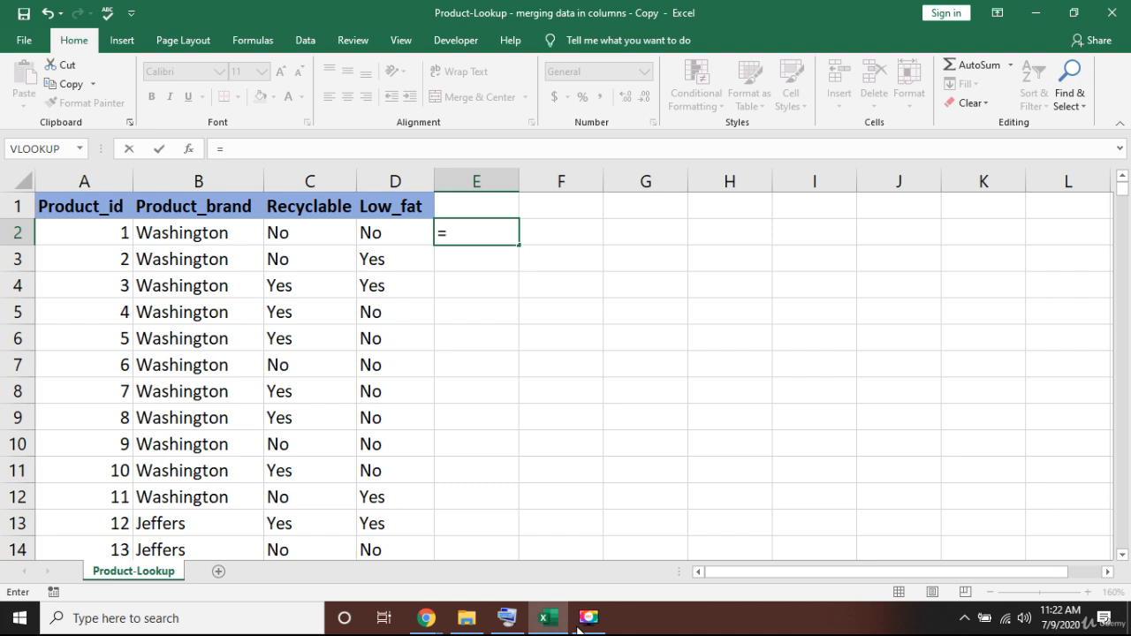
key(Left)
key(Left)
key(Left)
key(Left)
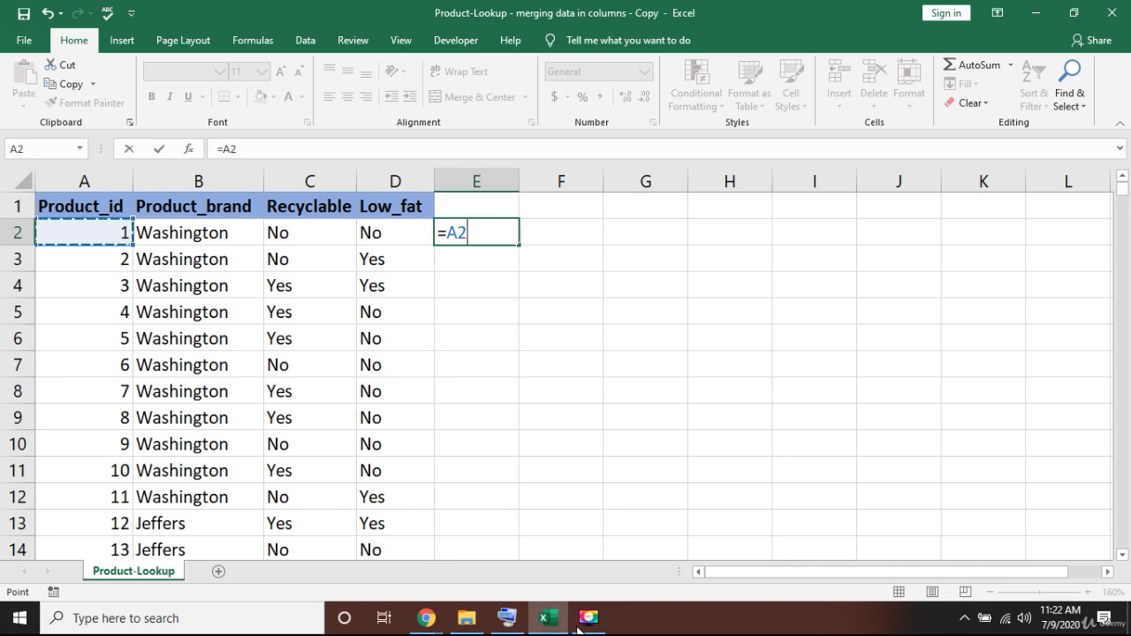
text(&)
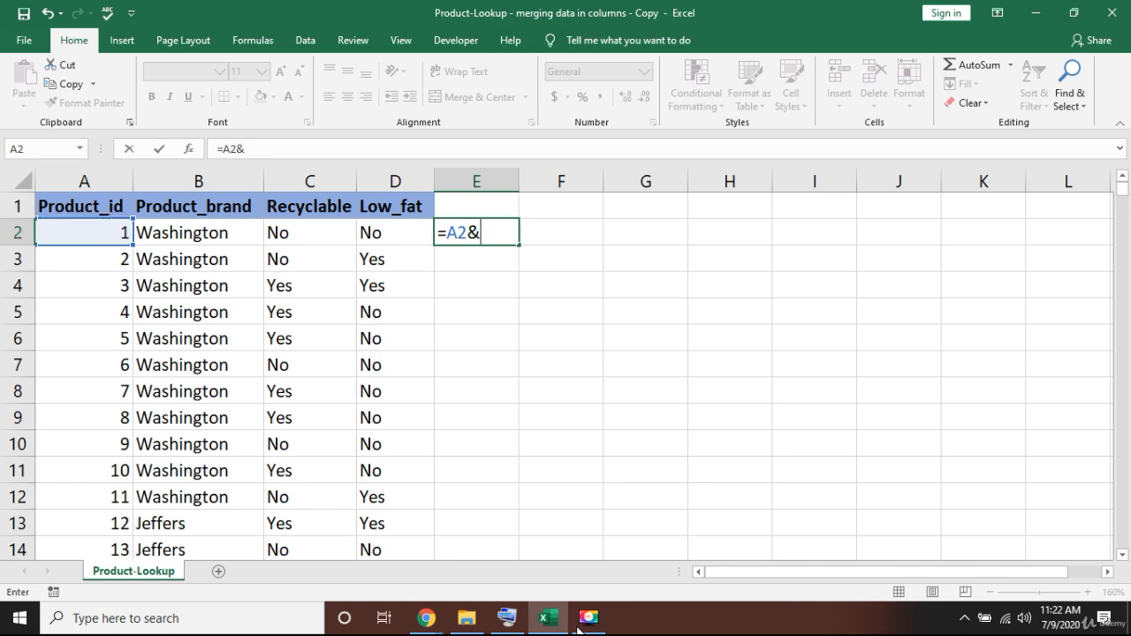
mouse_move(510, 618)
key(Escape)
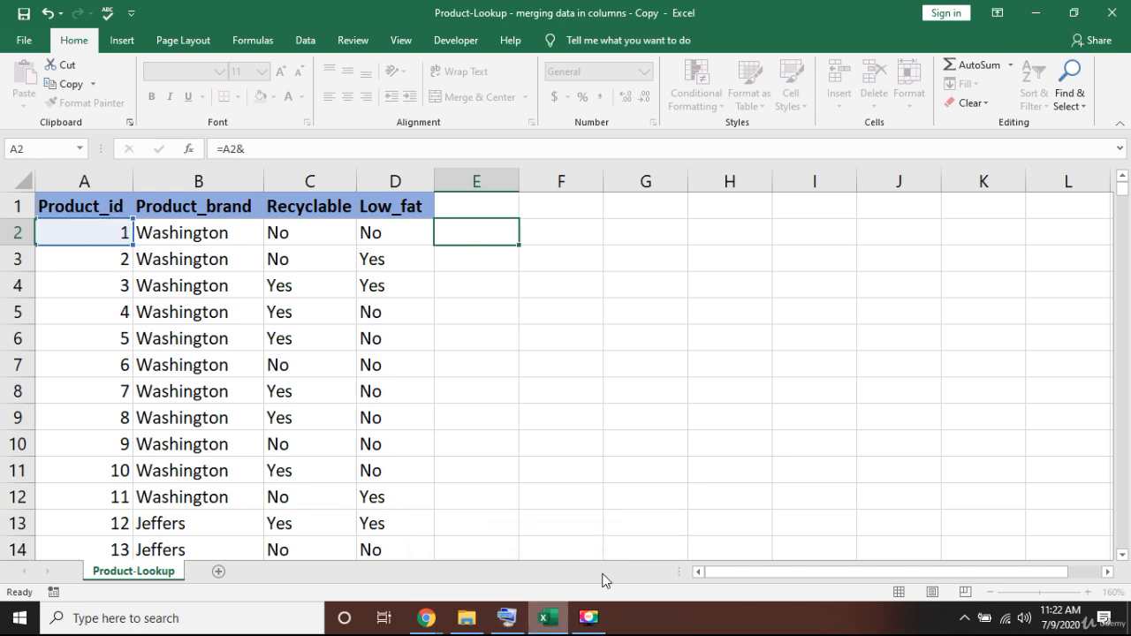
- Bring up the On-Screen Keyboard and use it to begin the formula =A2&B2 in cell E2
click(512, 611)
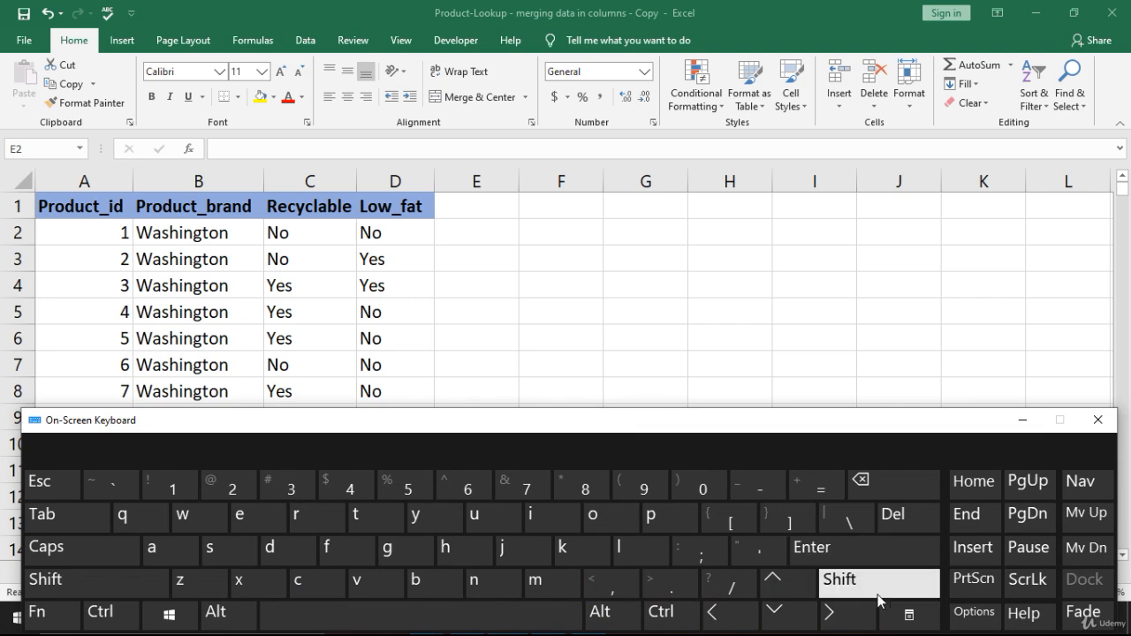
click(489, 245)
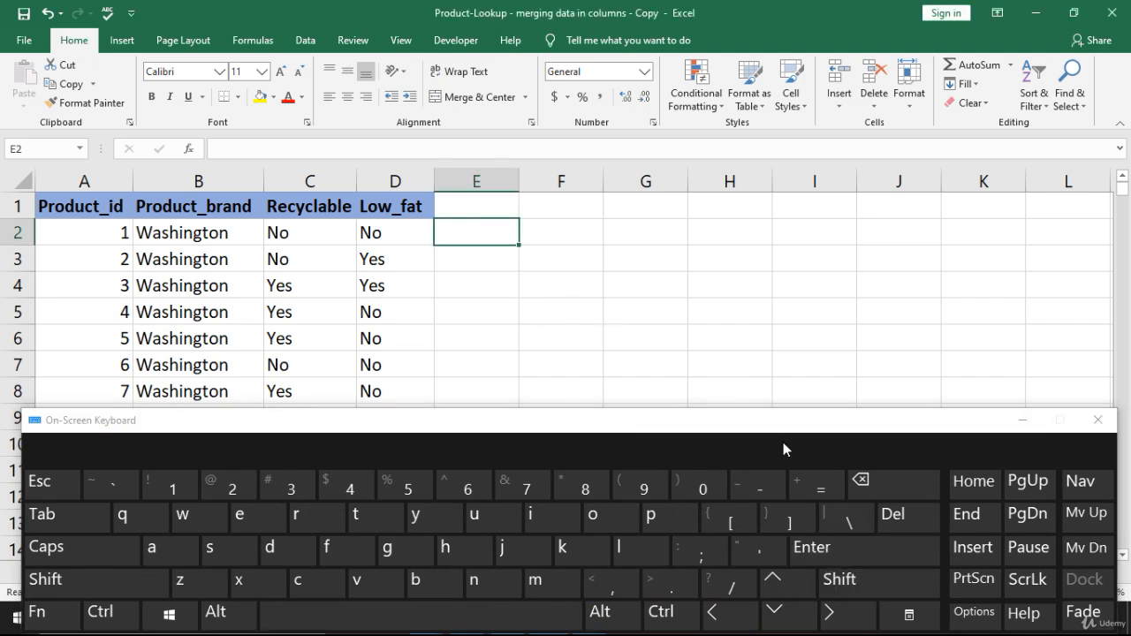
click(827, 492)
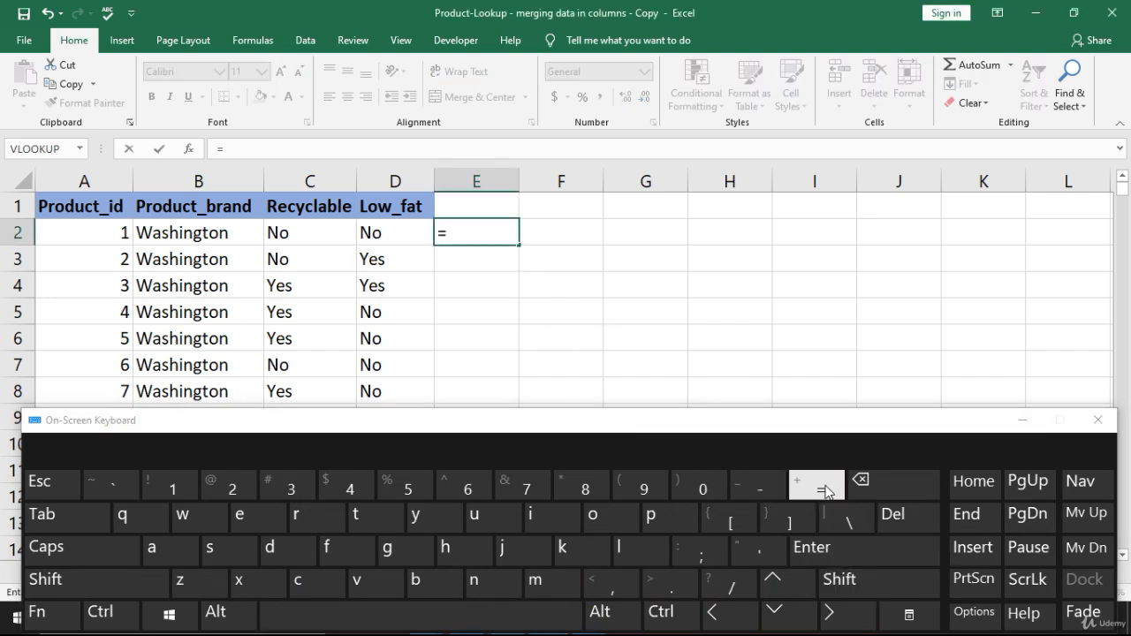
click(734, 616)
click(734, 616)
click(734, 616)
click(733, 617)
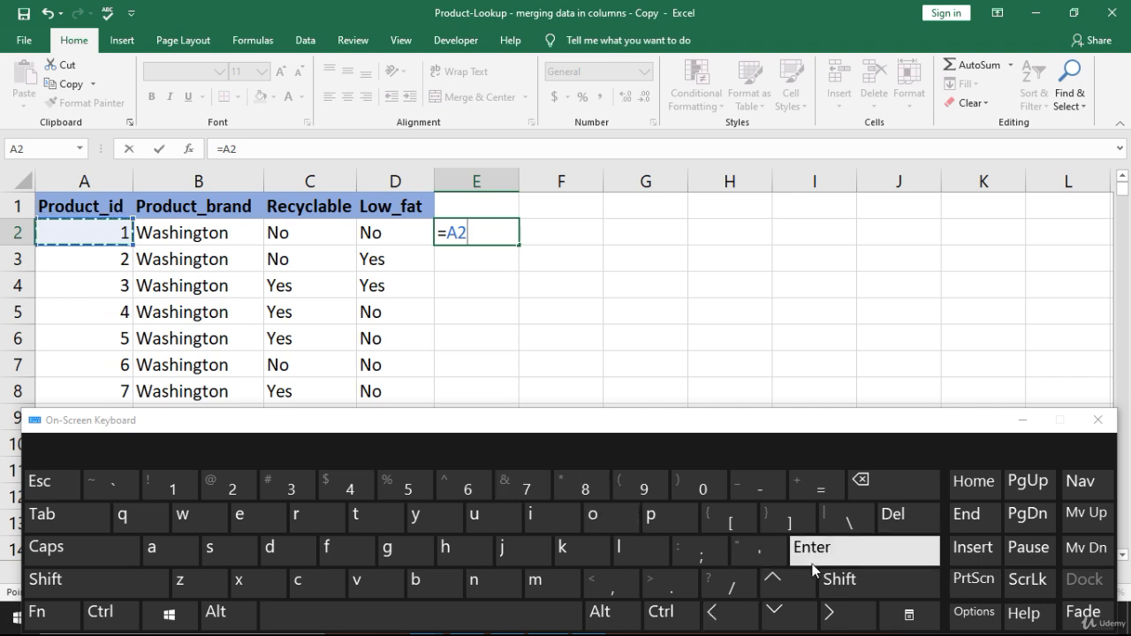
click(869, 577)
click(521, 488)
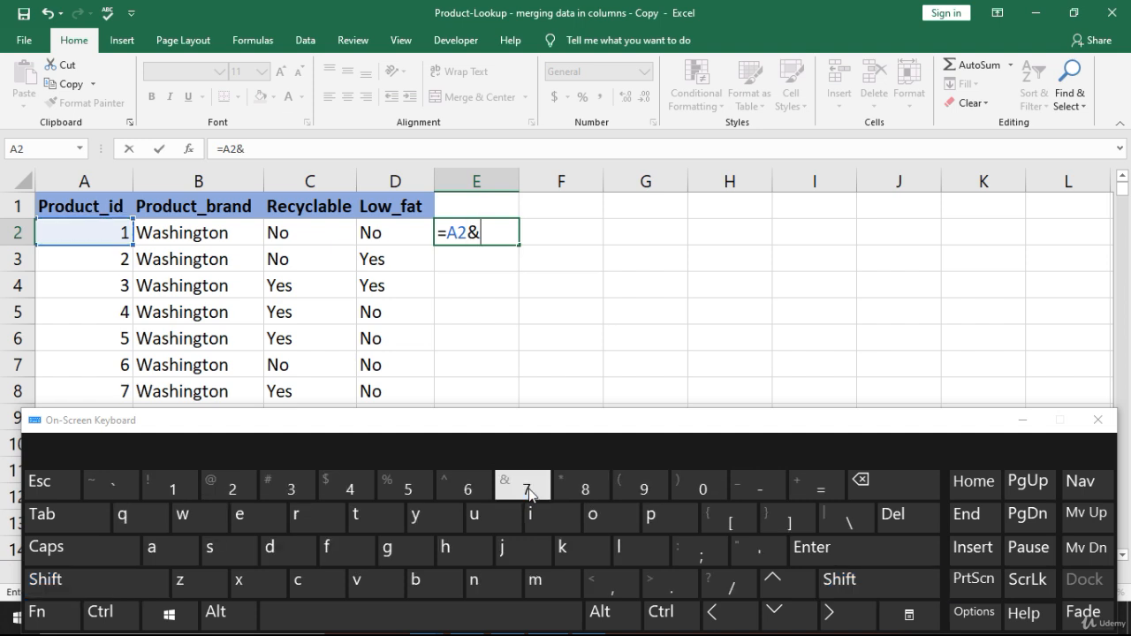
click(743, 617)
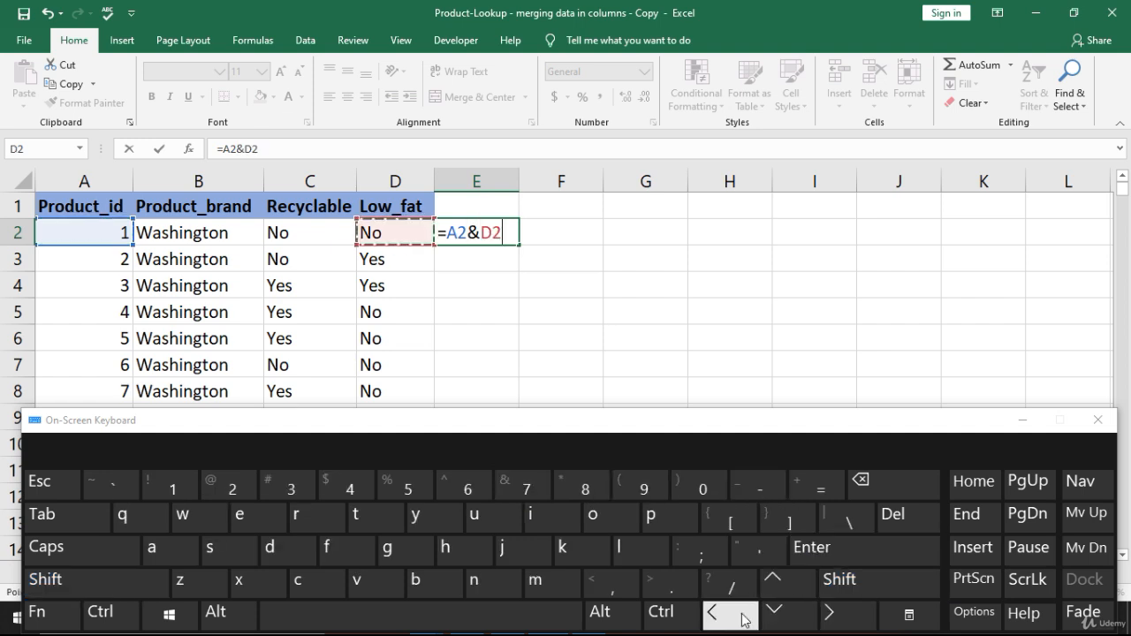
click(742, 617)
click(742, 617)
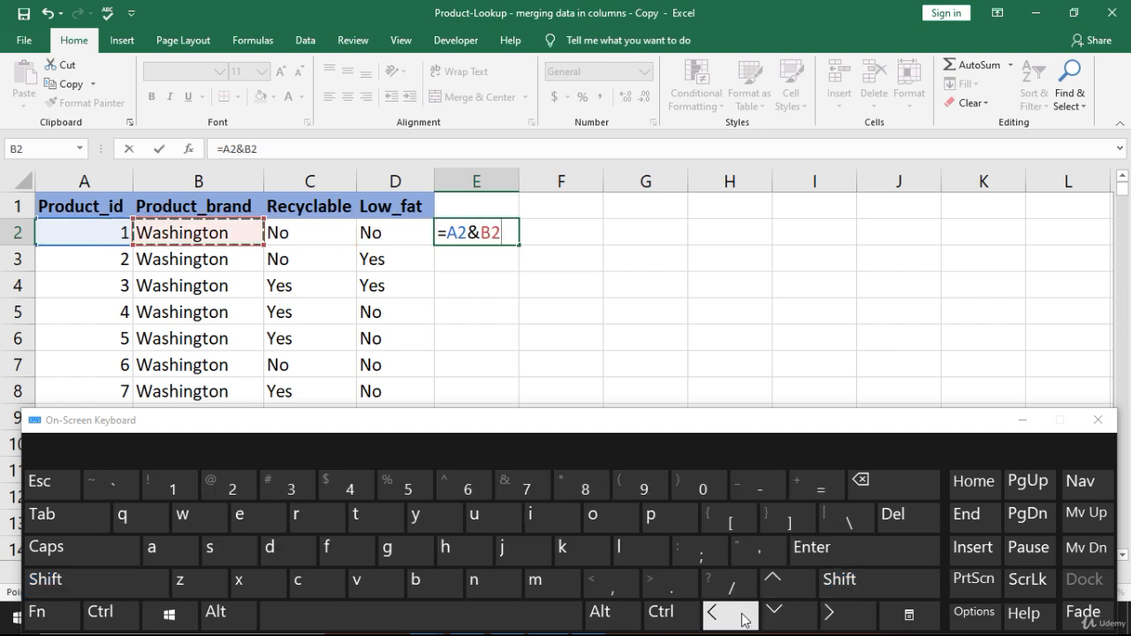
- Complete the E2 formula as =A2&B2&C2&D2 with the On-Screen Keyboard, commit it and minimise the keyboard
click(849, 585)
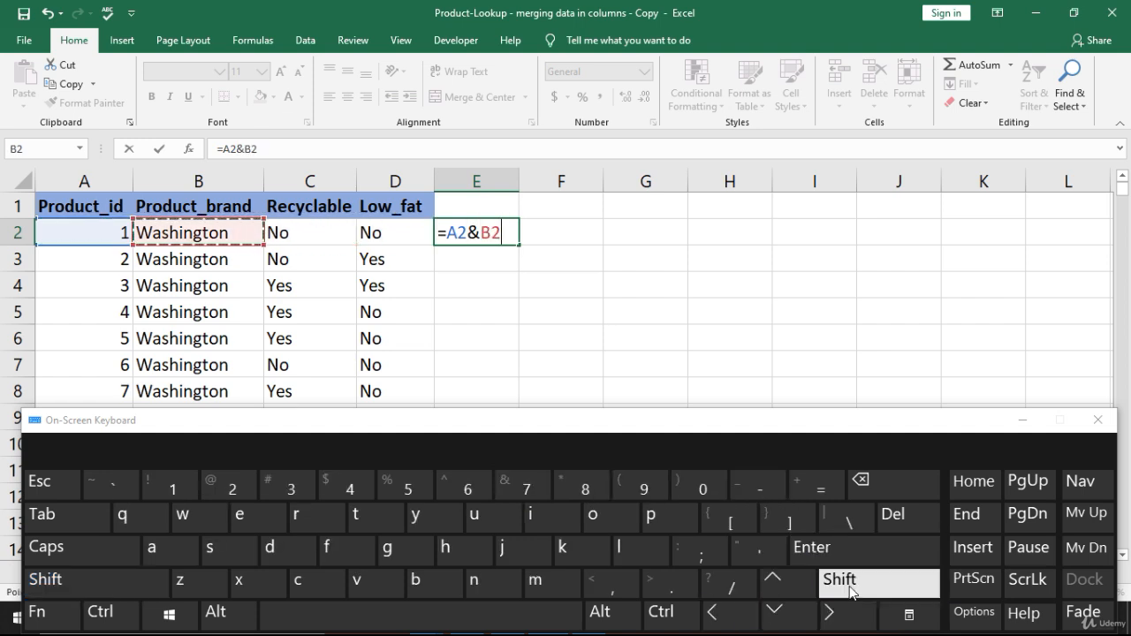
click(522, 488)
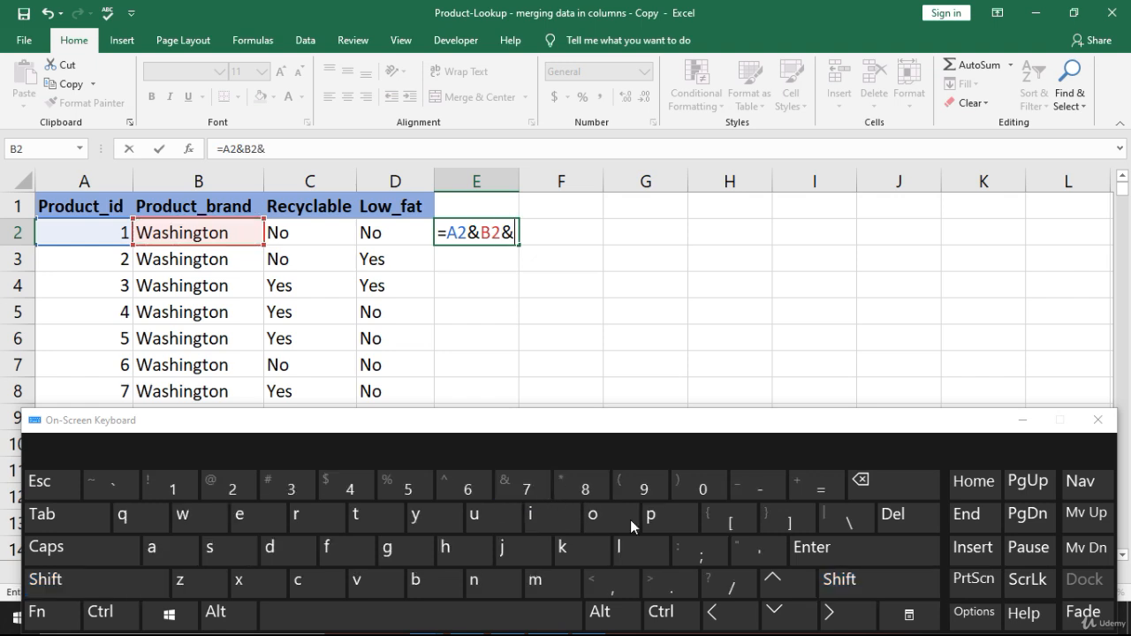
click(720, 617)
click(718, 616)
click(846, 585)
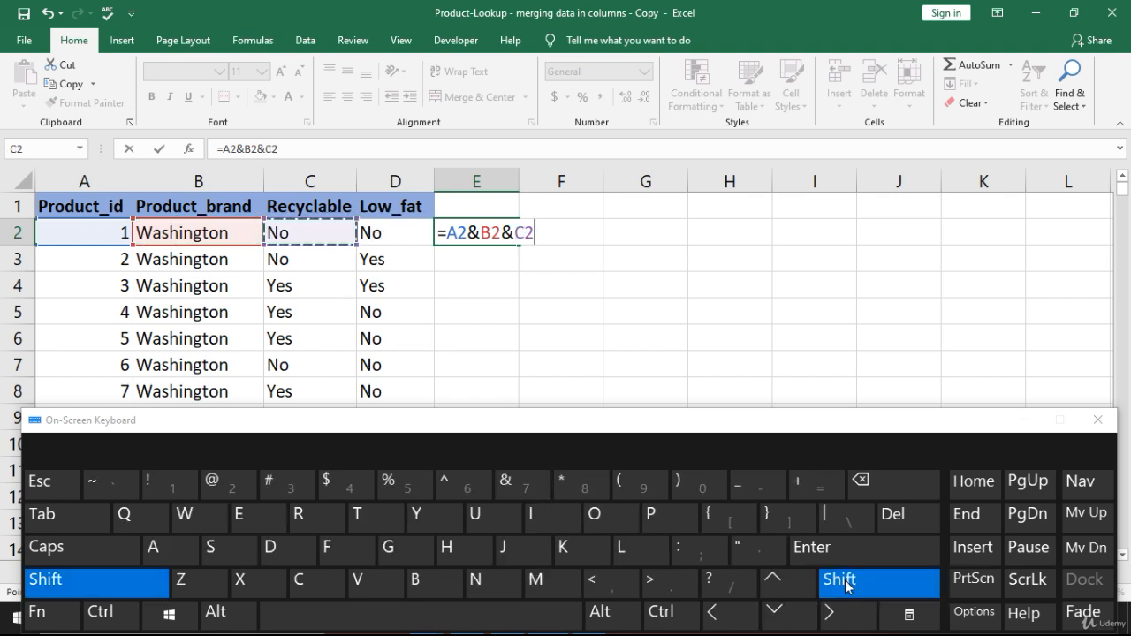
click(525, 486)
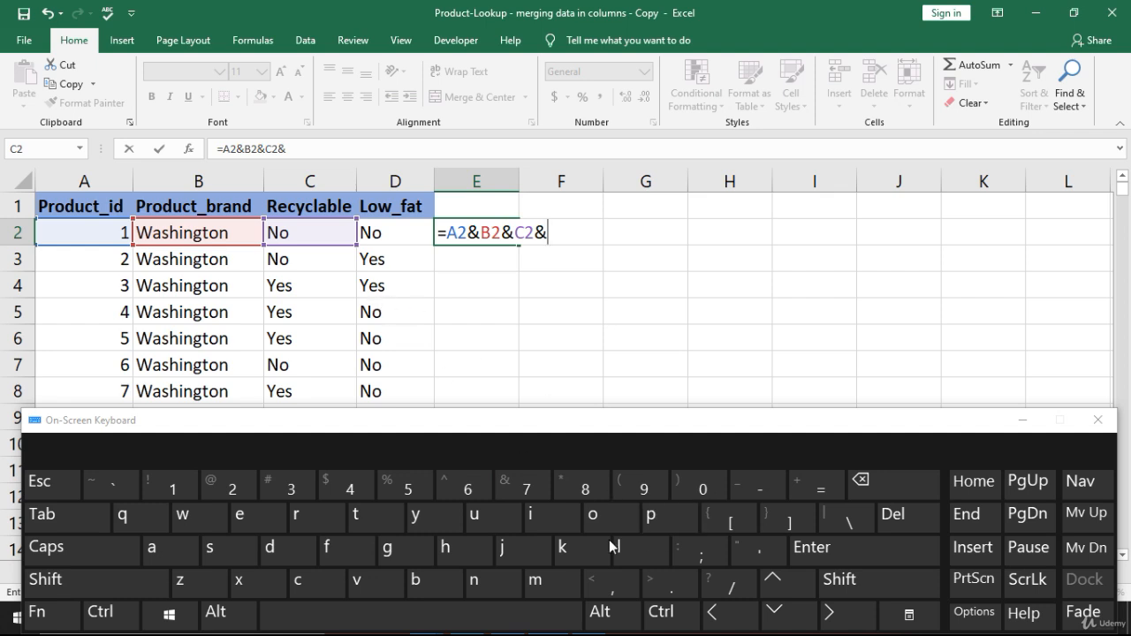
click(720, 616)
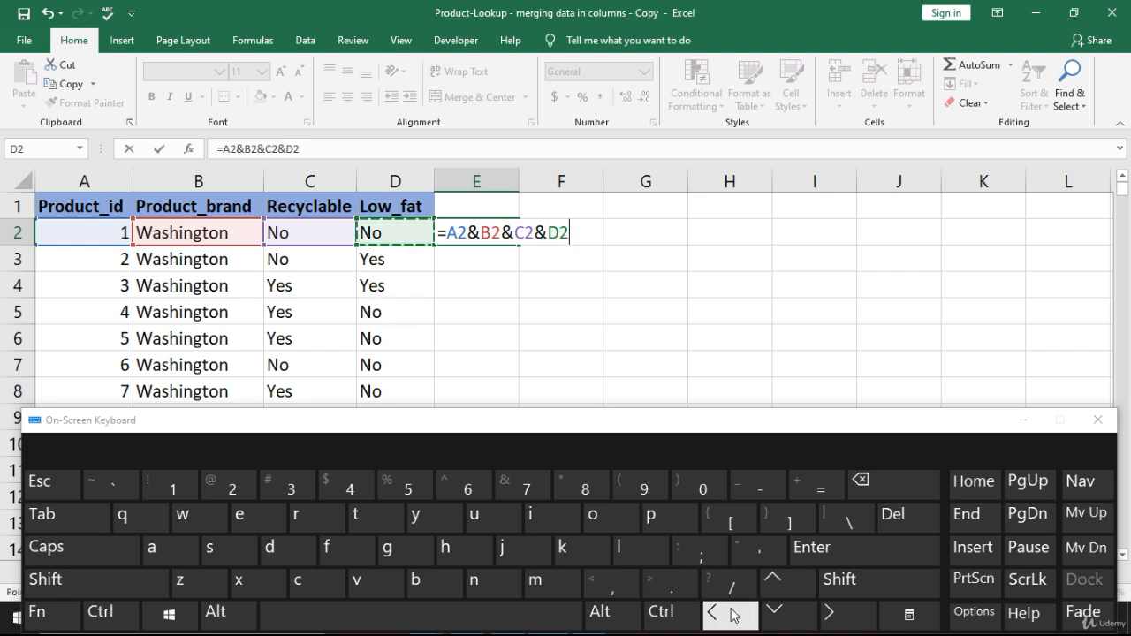
click(844, 547)
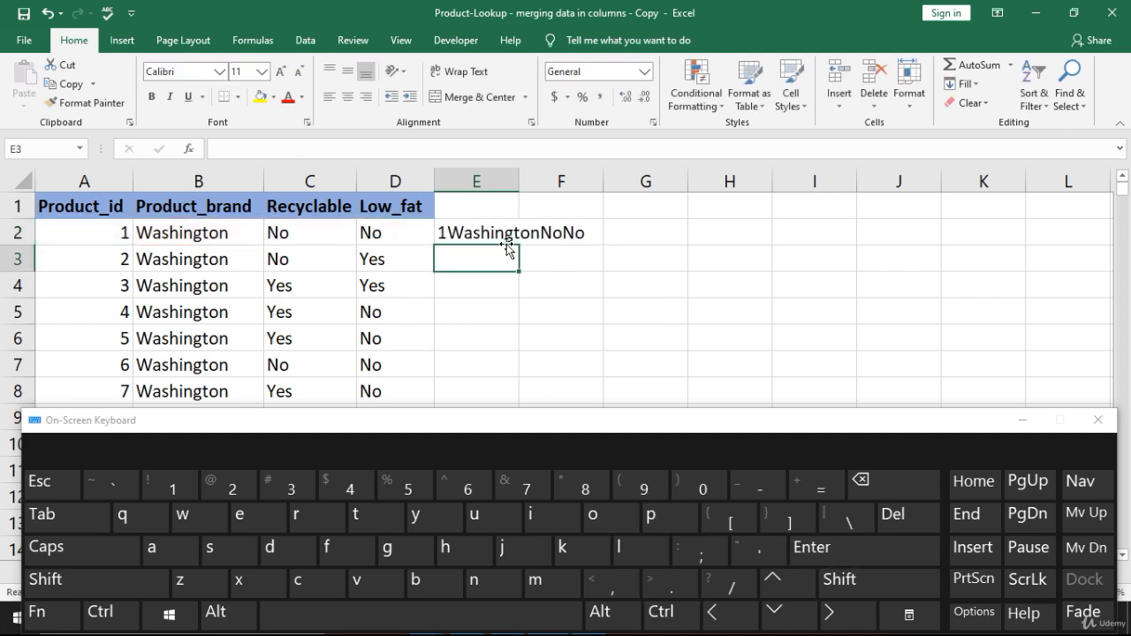
click(1018, 419)
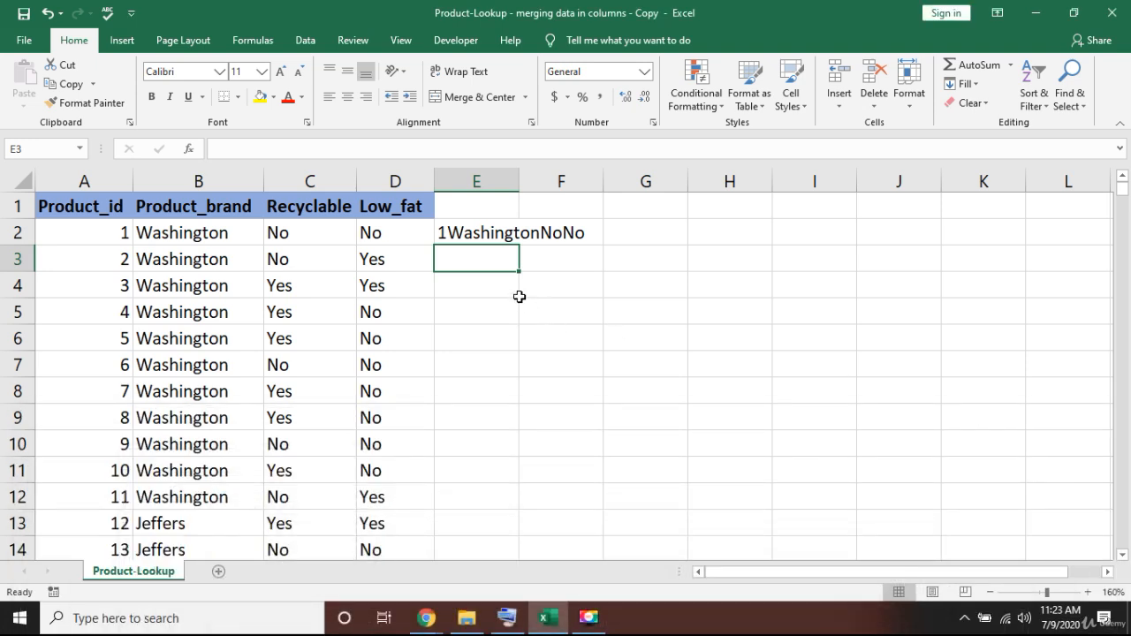
- Insert a space separator between A2 and B2 in the E2 formula, making it =A2&" "&B2&C2&D2
key(Up)
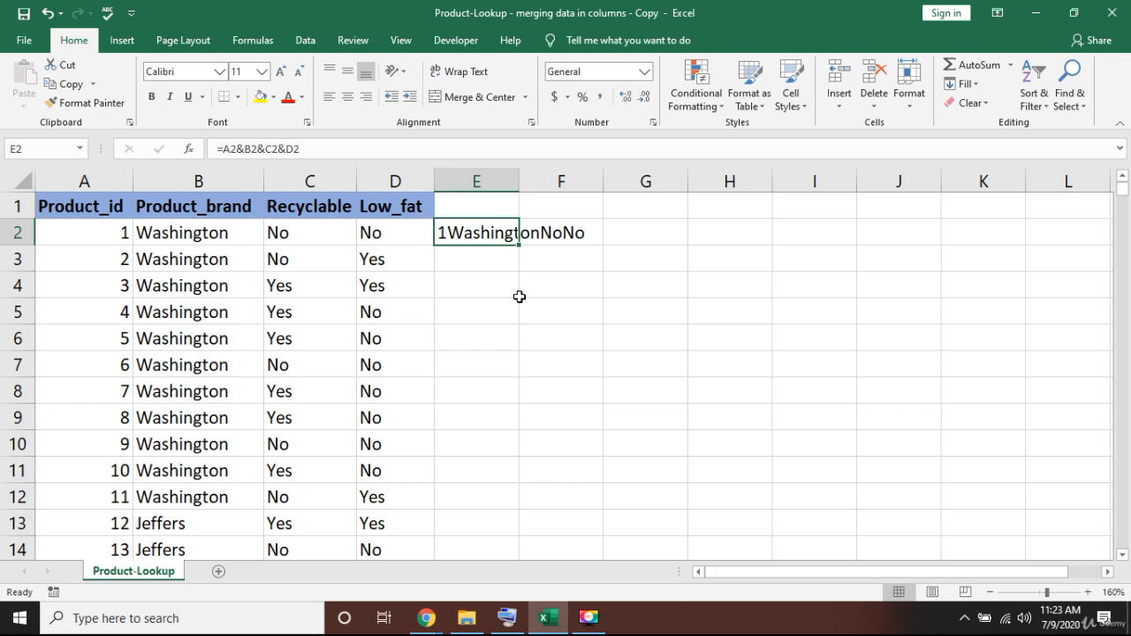
key(F2)
key(Left)
key(Left)
key(Left)
key(Left)
key(Left)
key(Left)
key(Left)
key(Left)
key(Left)
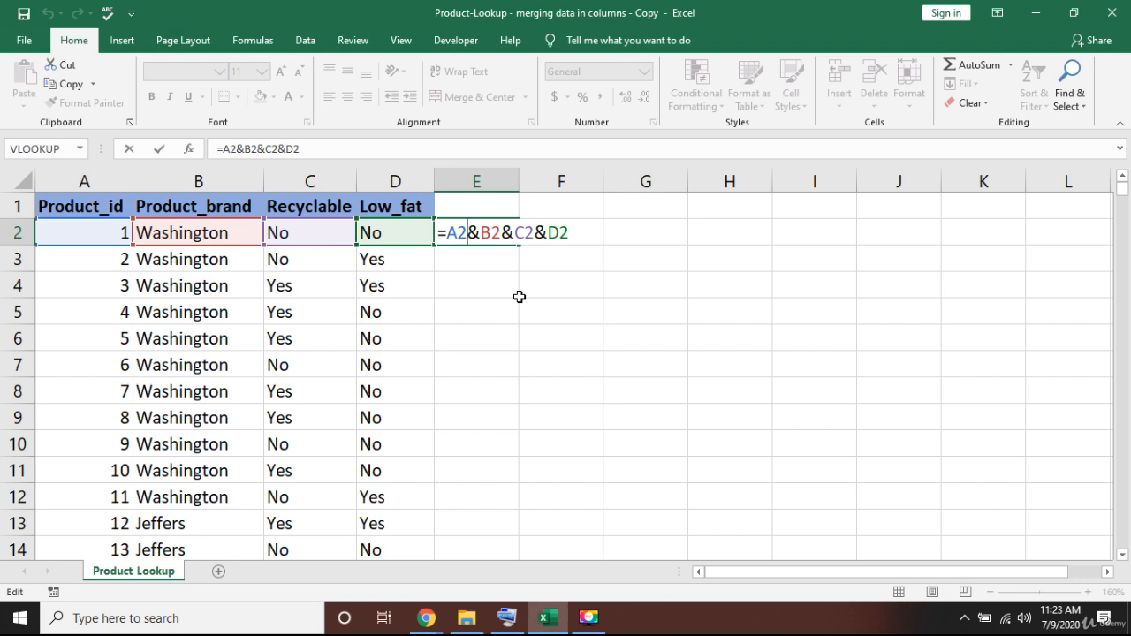
text(&)
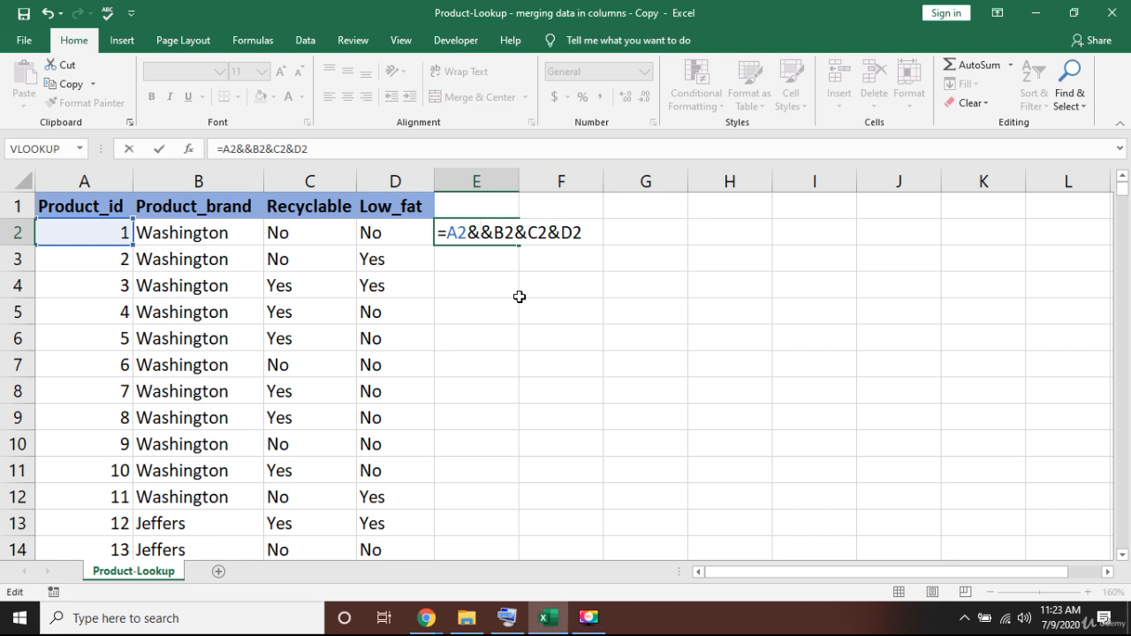
text(:)
key(BackSpace)
text("")
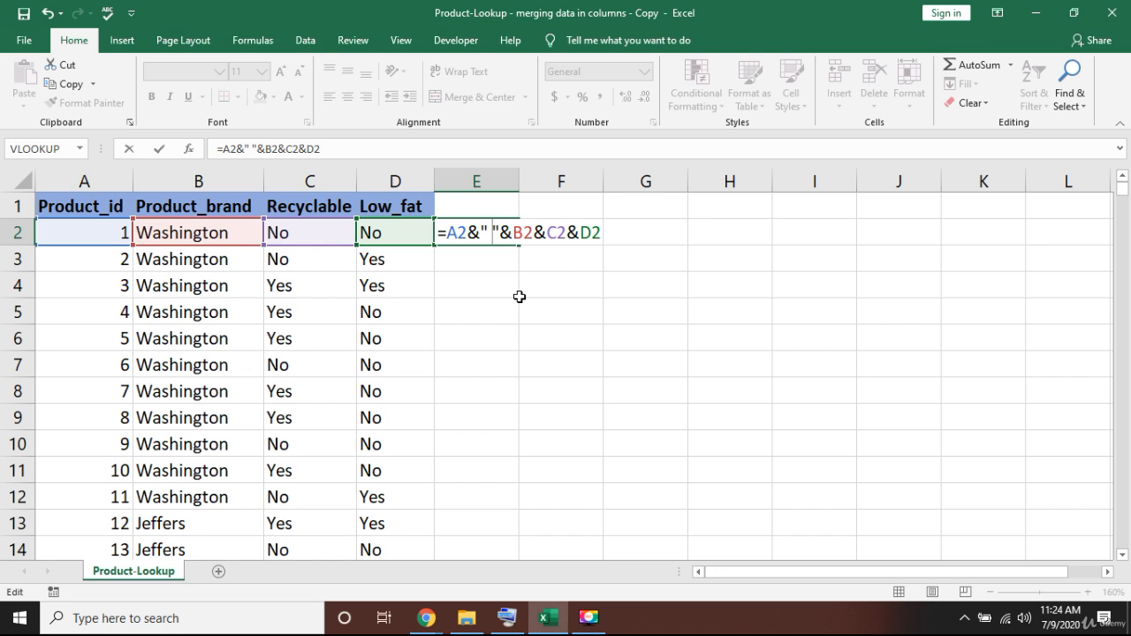
key(Return)
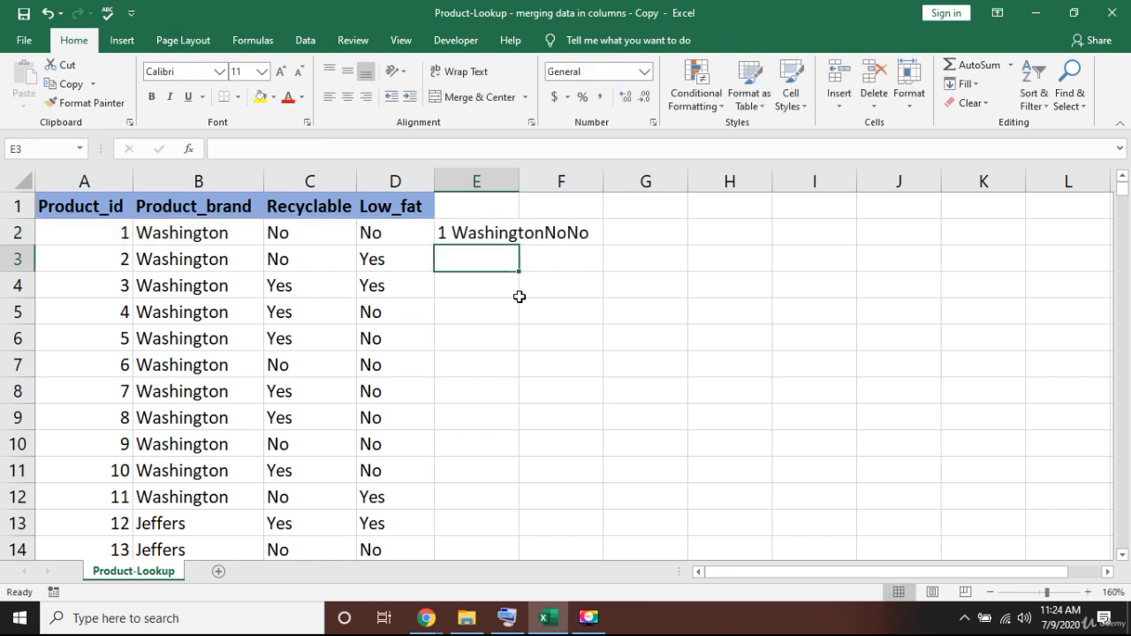
- Insert a space separator between B2 and C2 in the E2 formula, making it =A2&" "&B2&" "&C2&D2
key(Up)
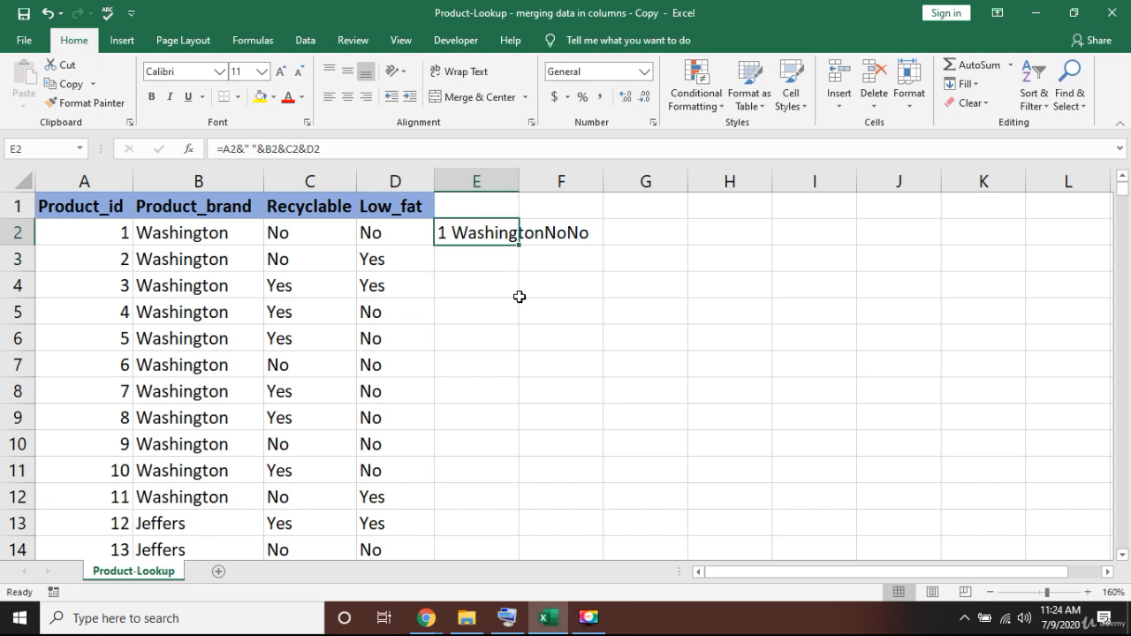
key(F2)
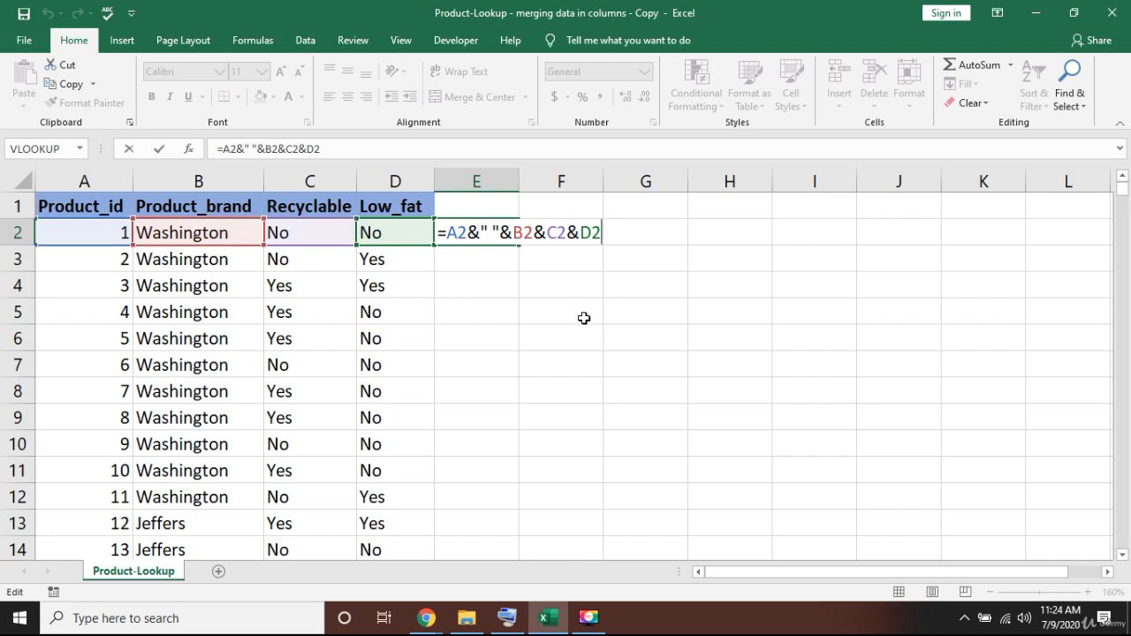
key(Left)
key(Left)
key(Left)
key(Left)
key(Left)
key(Left)
text(*)
key(BackSpace)
text(&)
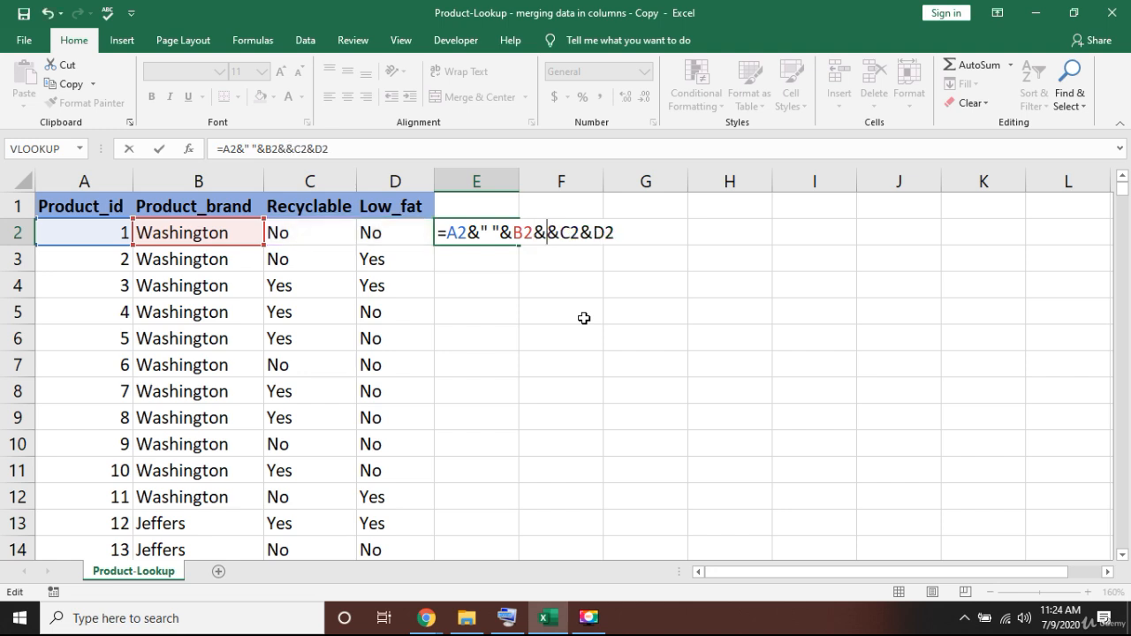
text(" ")
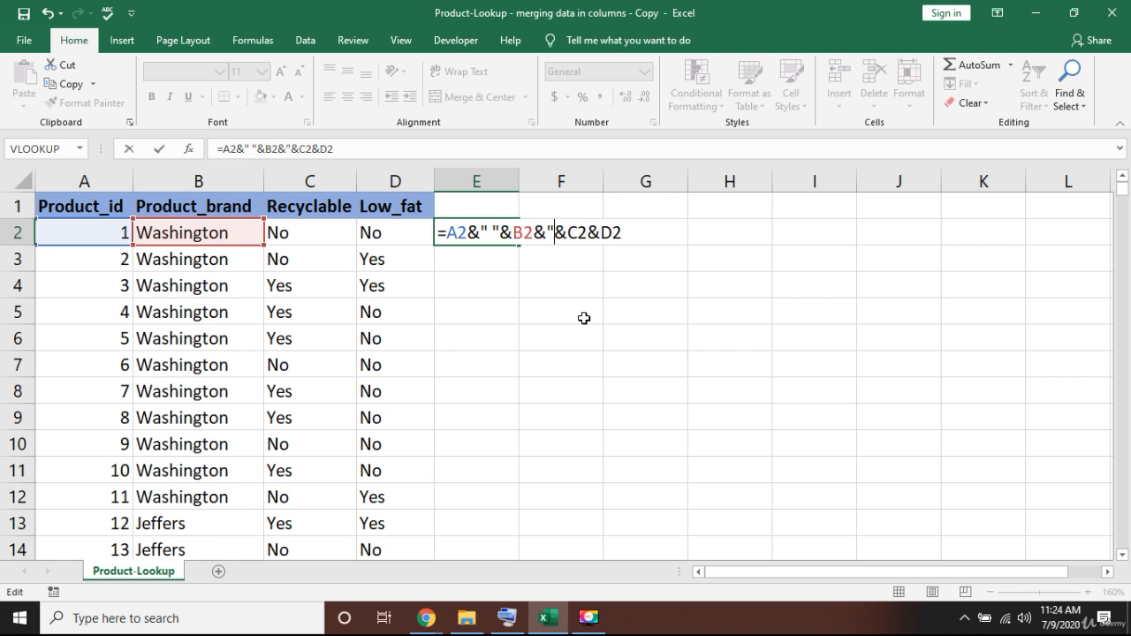
key(Left)
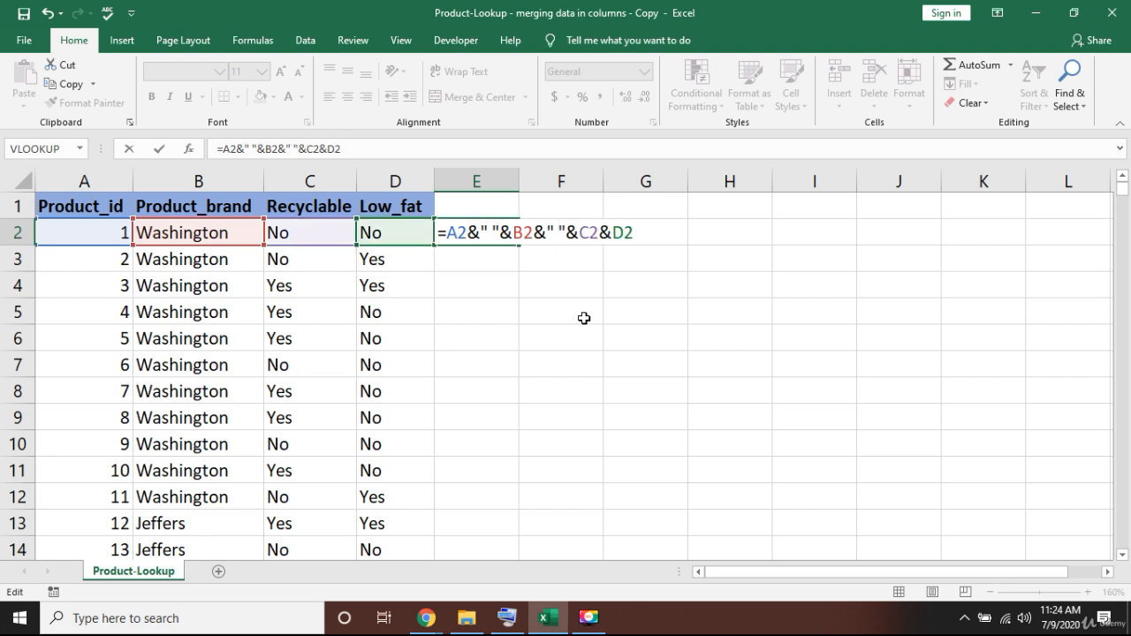
key(Return)
key(Up)
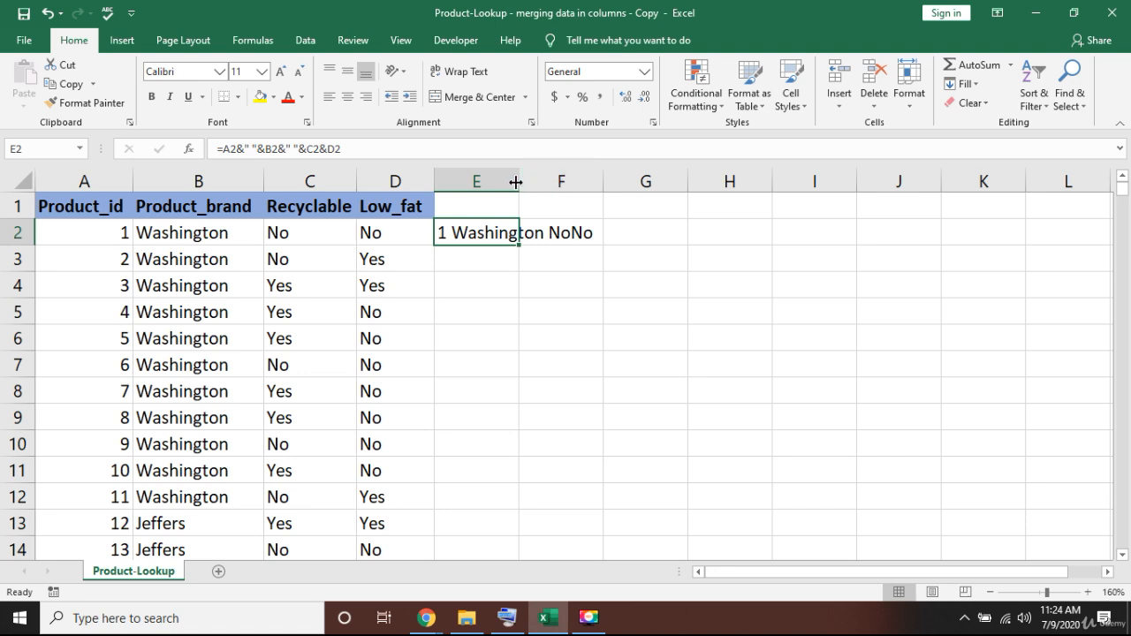
- Widen column E so the merged text in E2 fits within the cell
drag(519, 182, 625, 181)
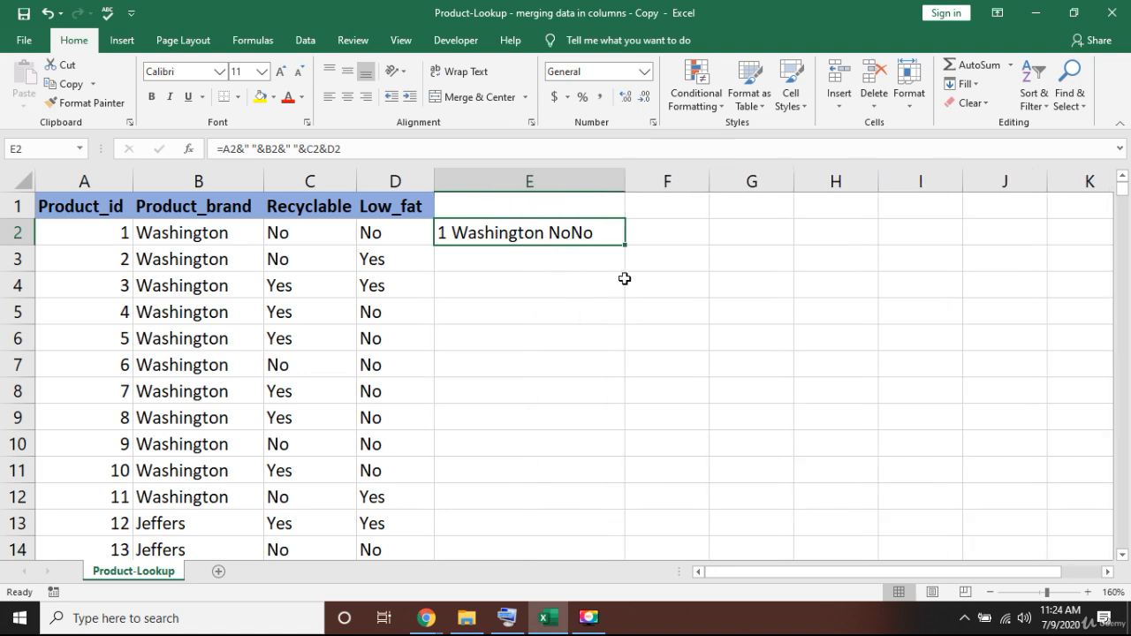
- Remove the space separator between B2 and C2 from the E2 formula and commit =A2&" "&B2&C2&D2
key(F2)
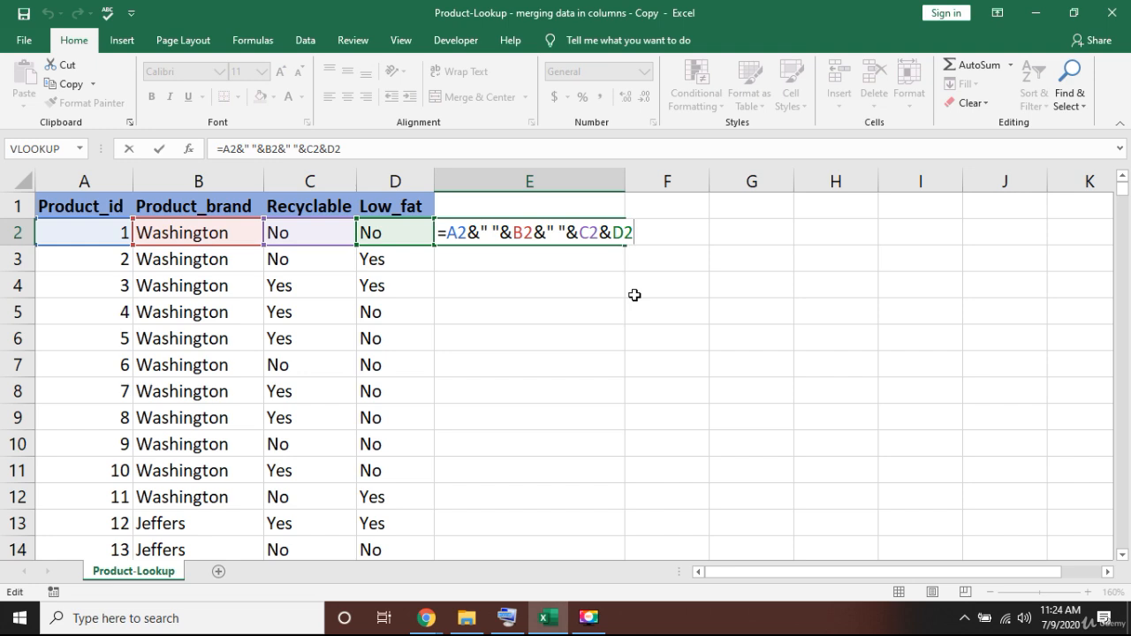
key(Left)
key(Left)
key(Left)
key(Left)
key(Left)
key(shift+Left)
key(shift+Left)
key(shift+Left)
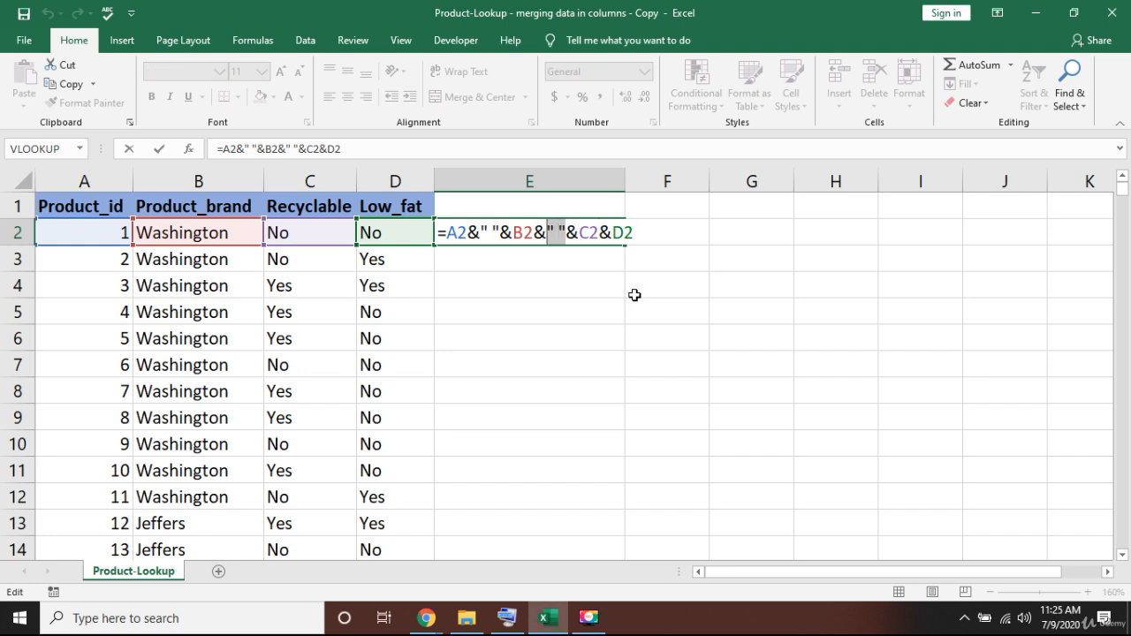
key(shift+Left)
key(BackSpace)
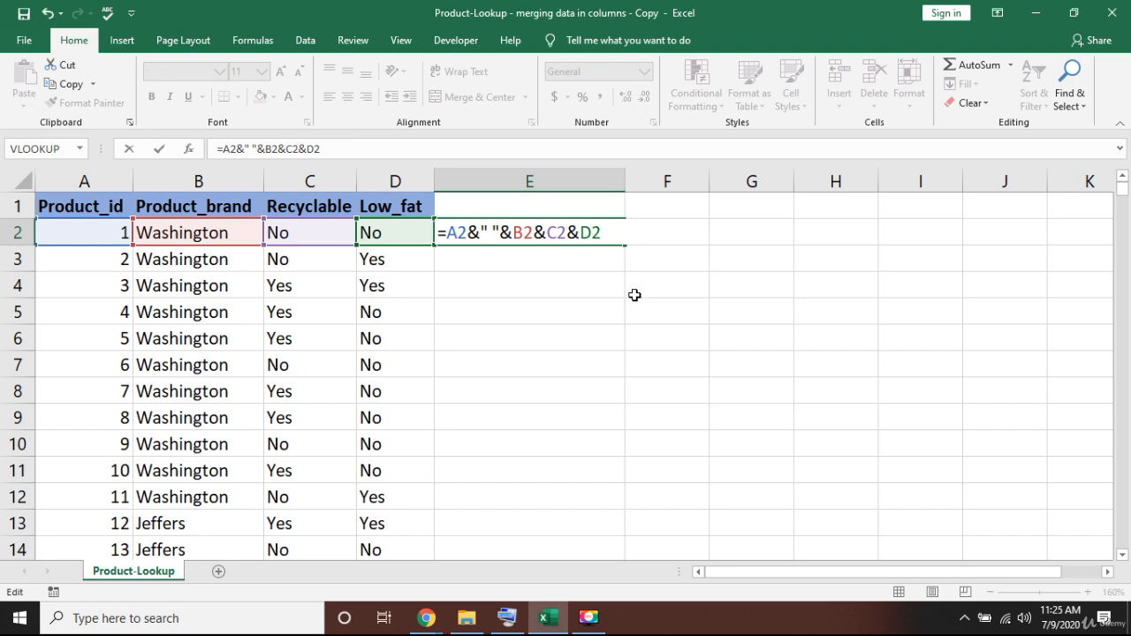
key(Return)
key(Up)
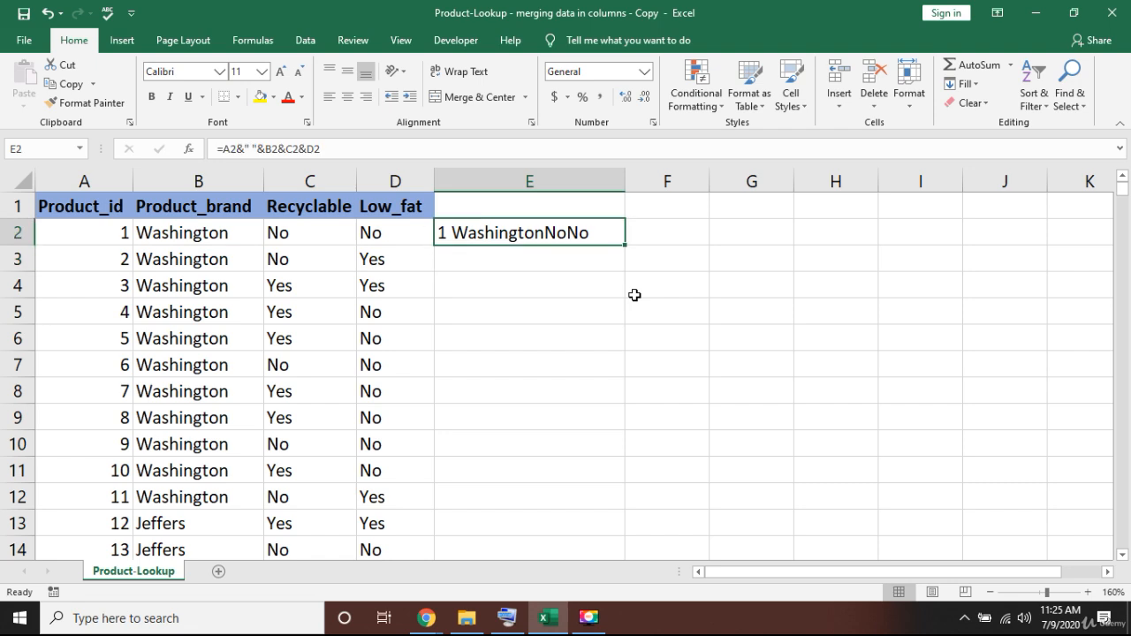
- Copy the &" " separator within the E2 formula and paste it directly after B2, giving =A2&" "&B2&" "&C2&D2
key(F2)
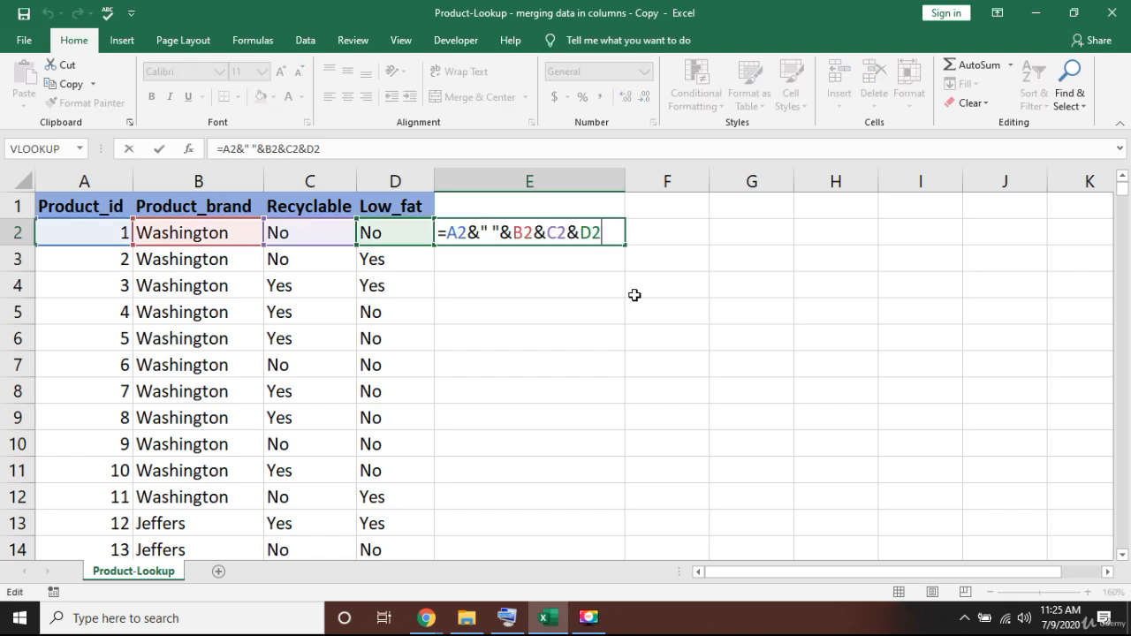
key(Left)
key(Left)
key(Left)
key(Left)
key(Left)
key(Left)
key(Left)
key(Left)
key(Left)
key(Left)
key(shift+Right)
key(shift+Left)
key(shift+Left)
key(shift+Left)
key(ctrl+c)
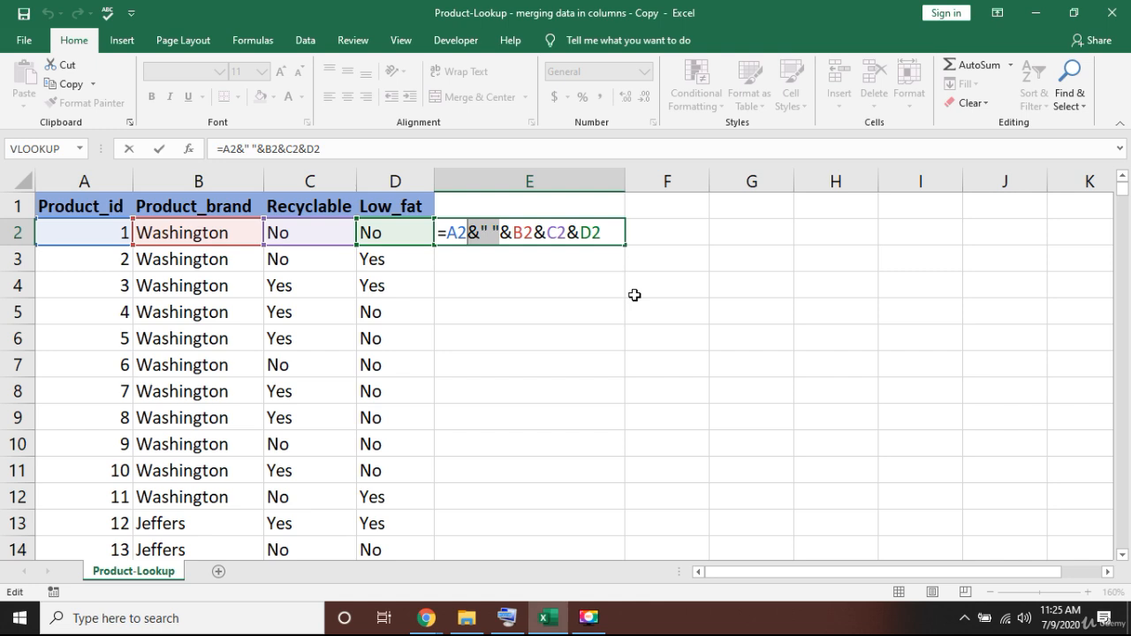
key(Right)
key(Right)
key(Right)
key(Right)
key(Right)
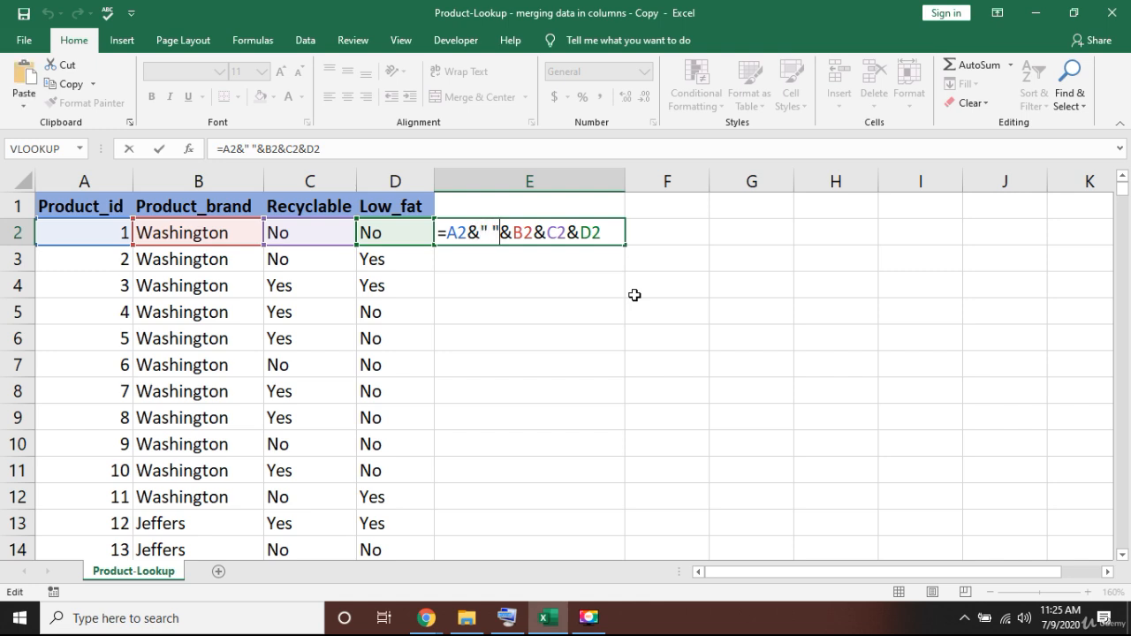
key(Right)
key(Right)
key(ctrl+v)
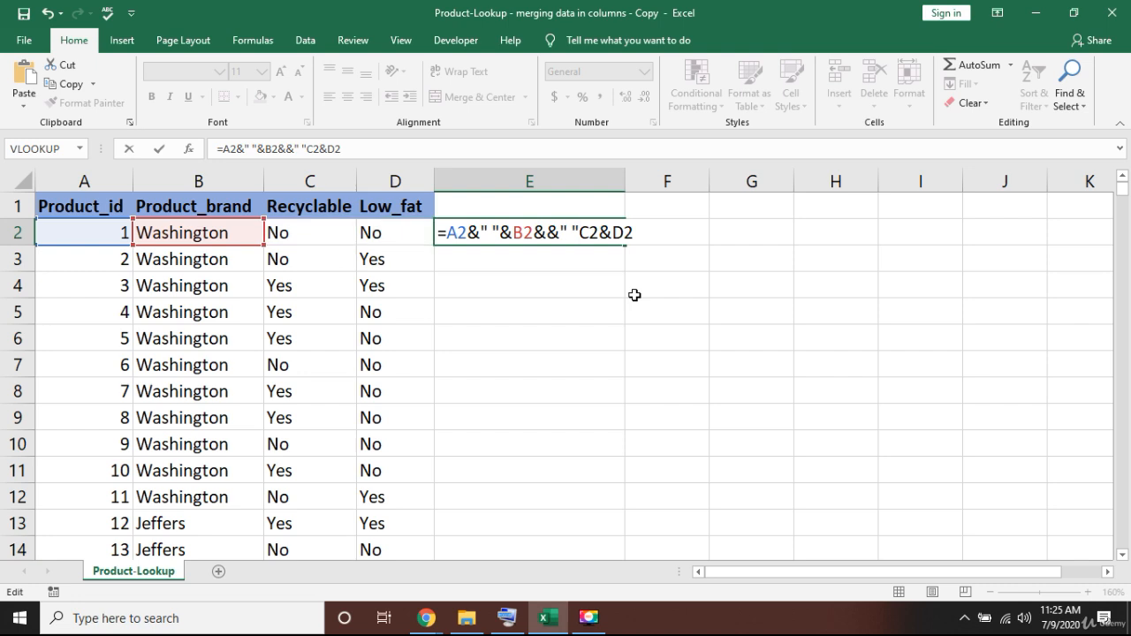
key(Left)
key(ctrl+z)
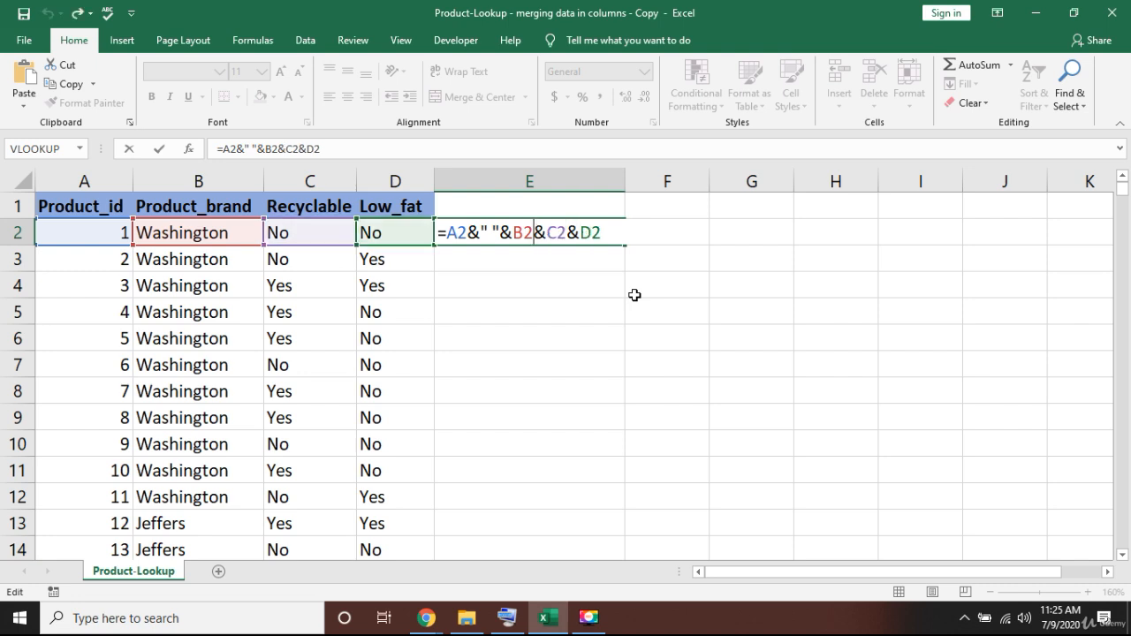
key(ctrl+v)
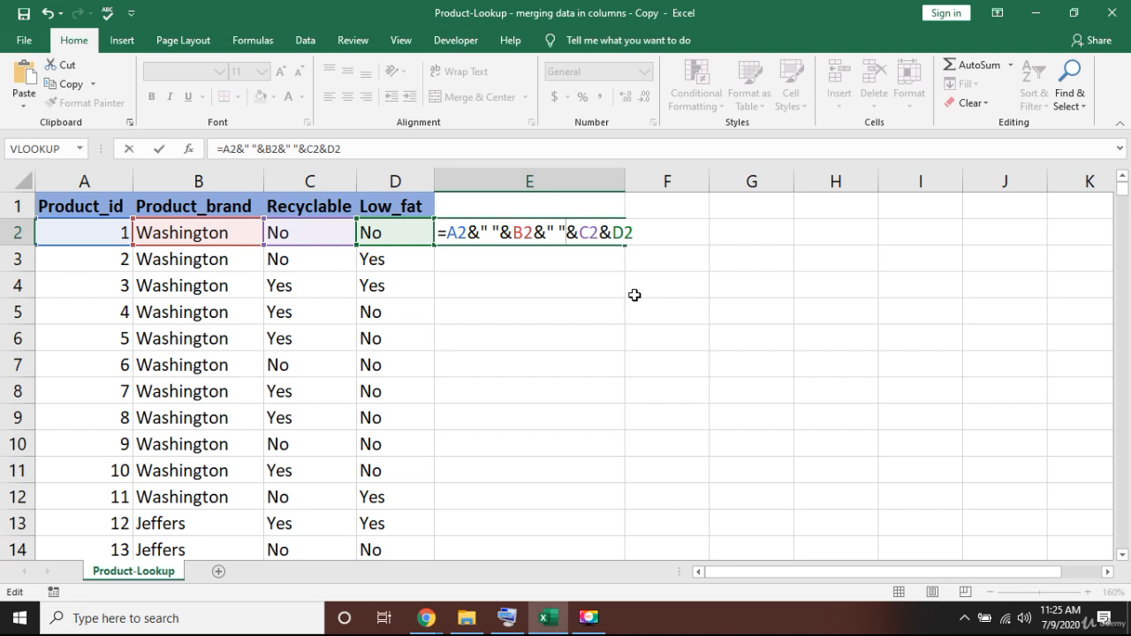
- Add &" " after C2 in the E2 formula and commit it as =A2&" "&B2&" "&C2&" "&D2
key(Right)
key(Right)
text(&" ")
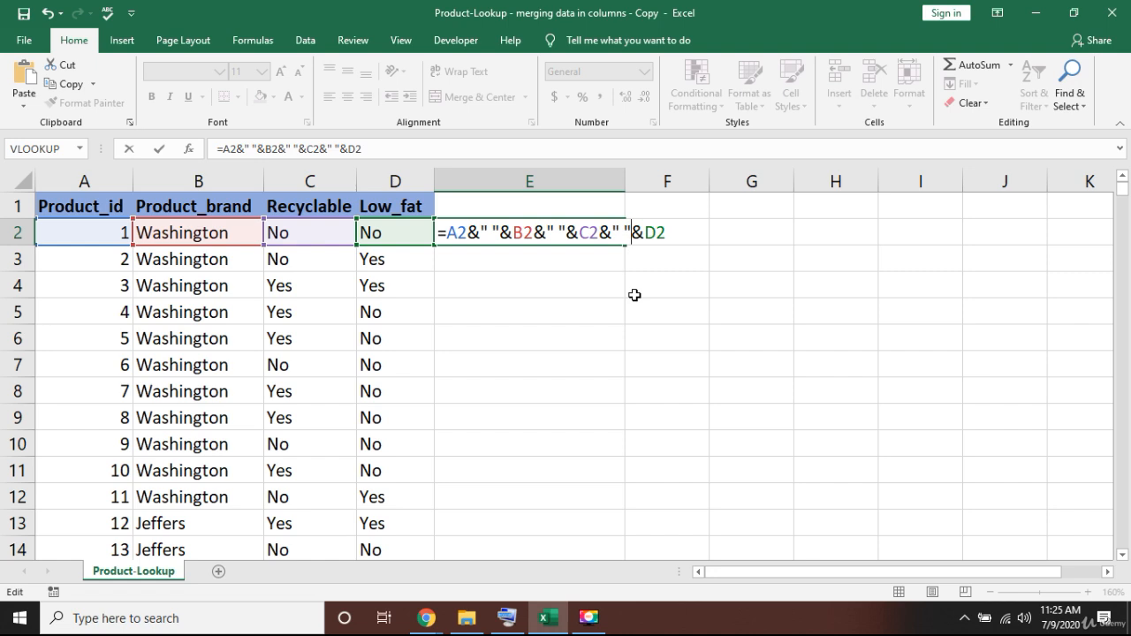
key(Return)
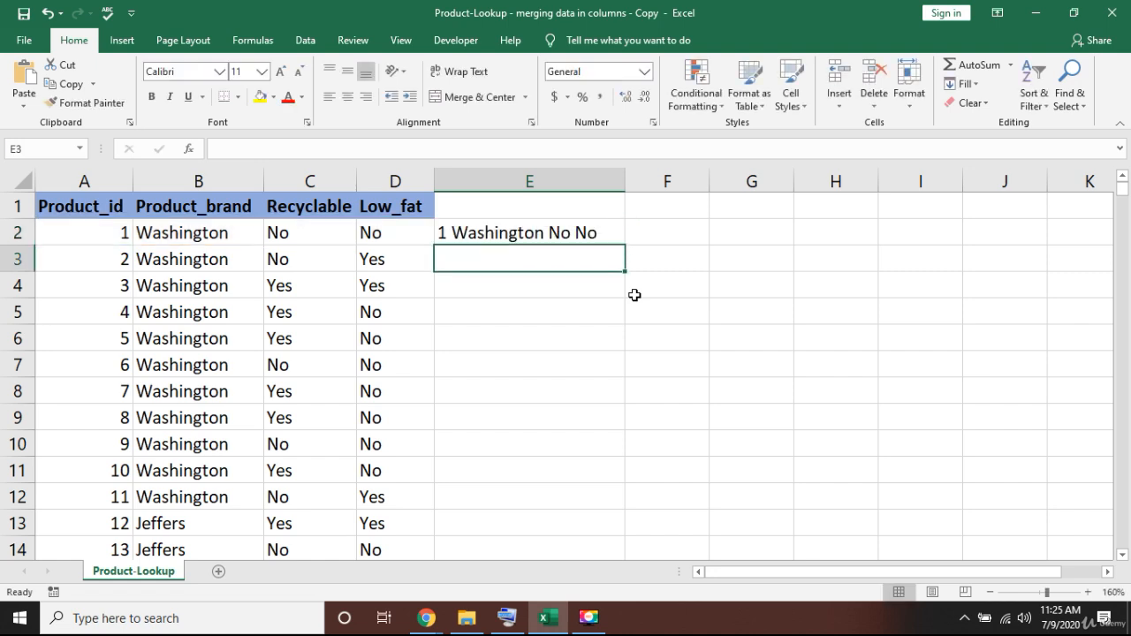
- Copy the E2 formula down column E to the last data row, filling E2:E1561
key(Up)
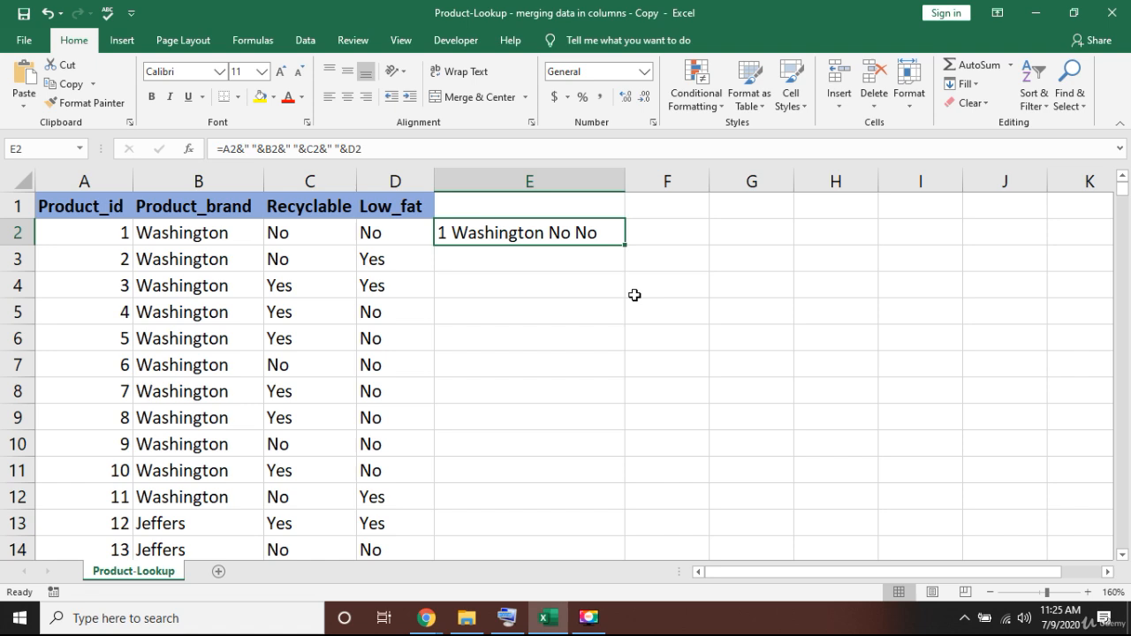
key(ctrl+c)
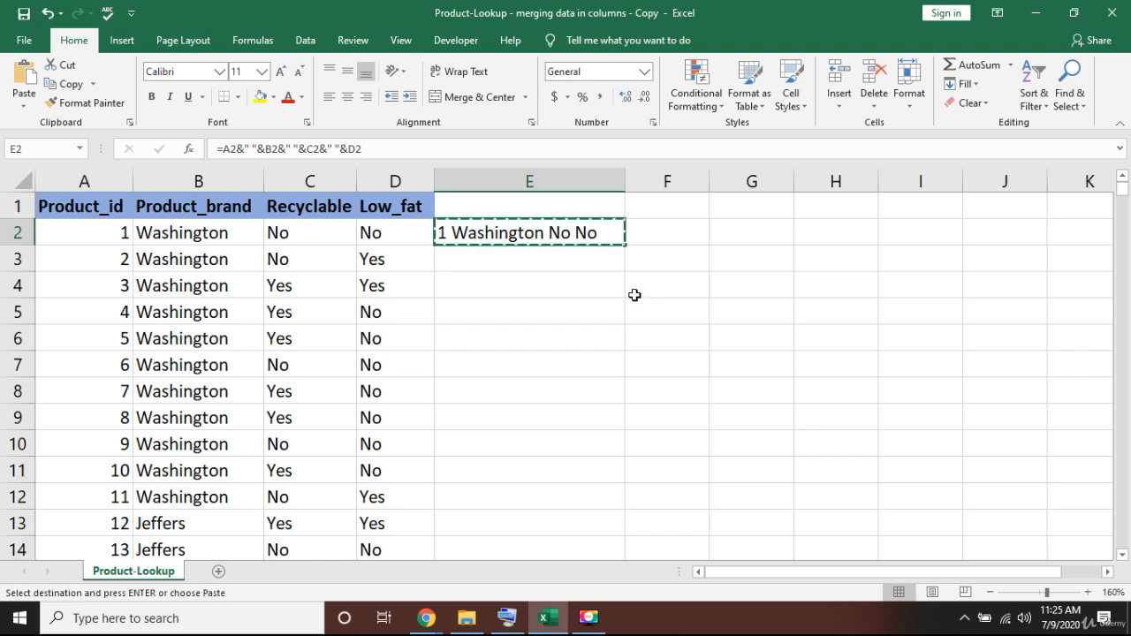
key(Left)
key(ctrl+Down)
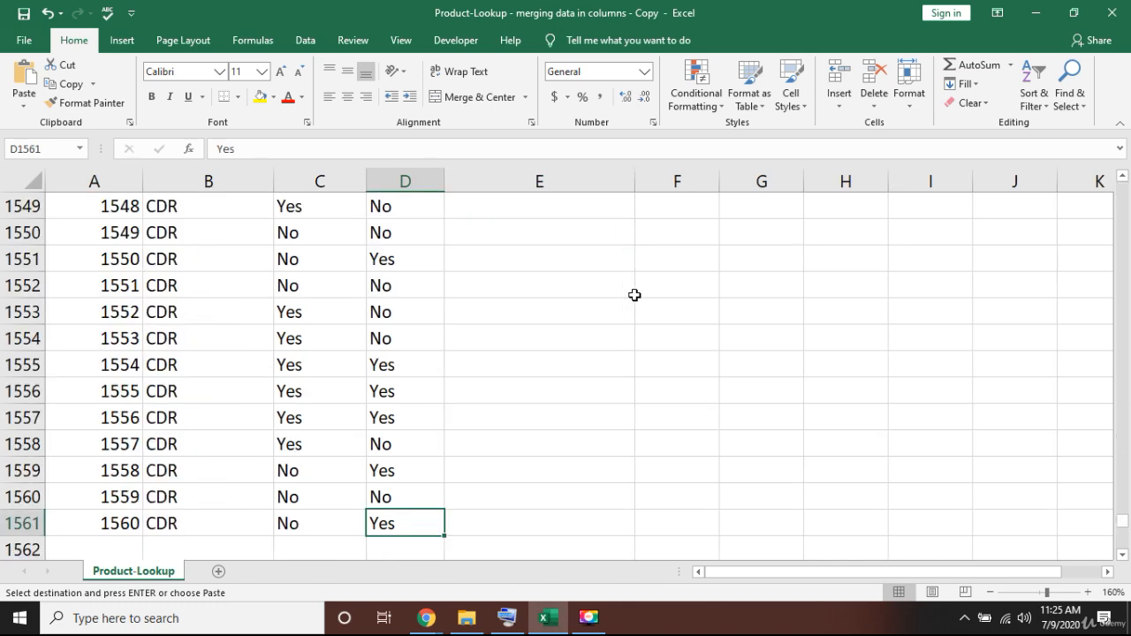
key(Right)
key(ctrl+shift+Up)
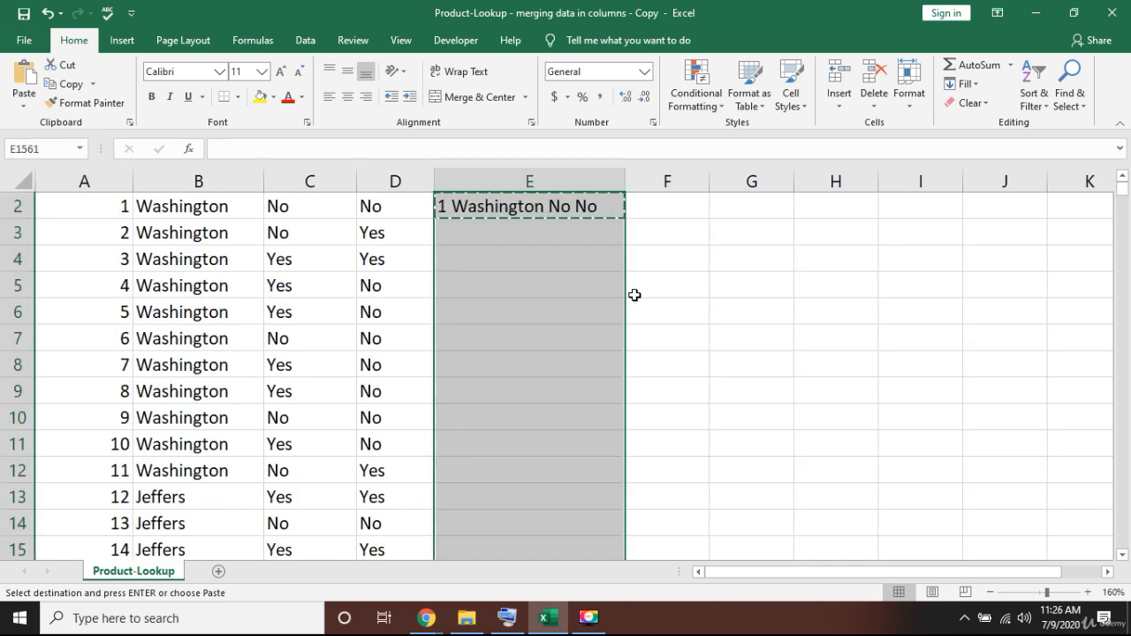
key(ctrl+v)
key(Escape)
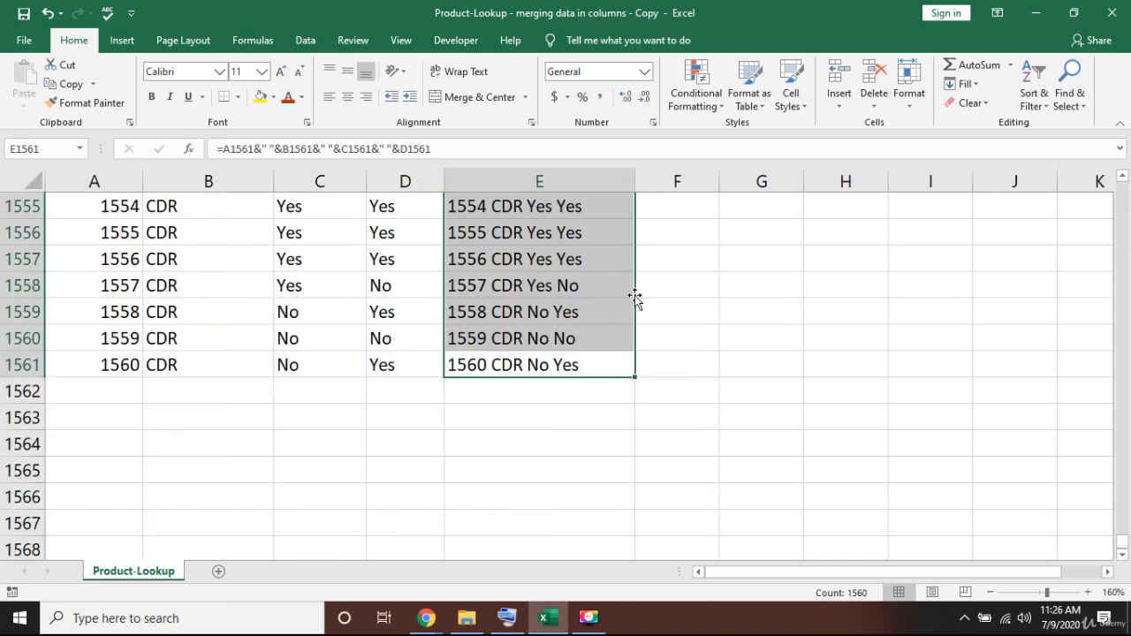
- Review the merged text and formulas in the first rows of column E against columns A to D
key(ctrl+Up)
key(Down)
key(Down)
key(Down)
key(Down)
key(Down)
key(Down)
key(Down)
key(Down)
key(Down)
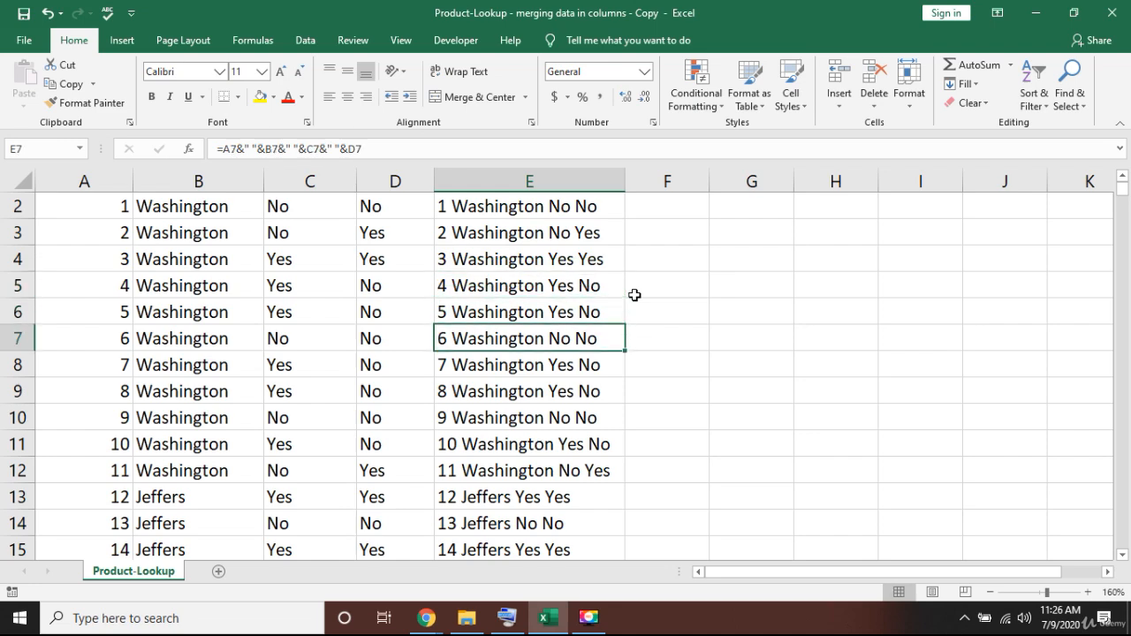
key(Down)
key(Down)
key(Down)
key(Down)
key(Down)
key(Down)
key(Down)
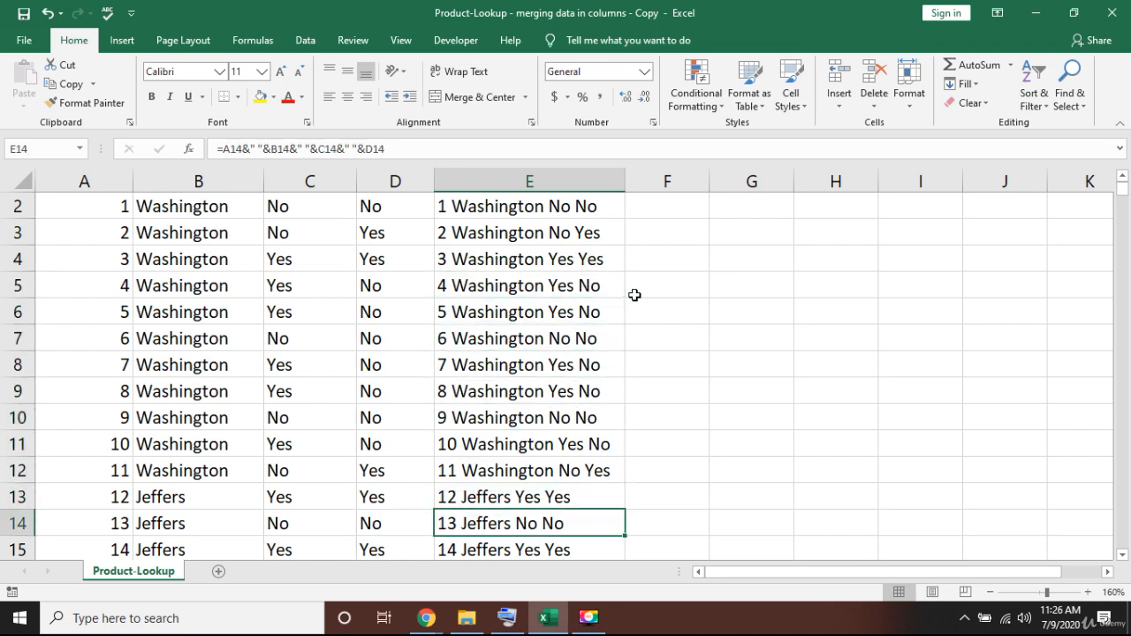
key(Down)
key(Down)
key(Down)
key(Down)
key(Down)
key(Down)
key(Down)
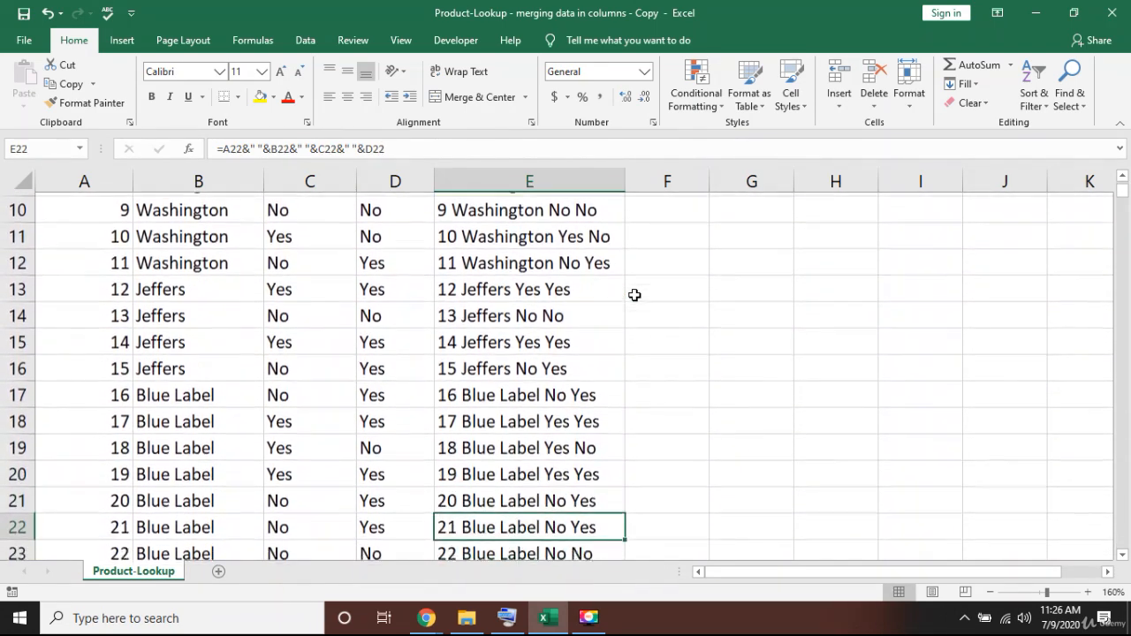
key(Down)
key(Up)
key(Up)
key(Up)
key(Up)
key(Up)
key(Up)
key(Up)
key(Up)
key(Up)
key(Up)
key(Up)
key(Up)
key(Up)
key(Up)
key(Up)
key(Up)
key(Up)
key(Up)
key(Up)
key(Up)
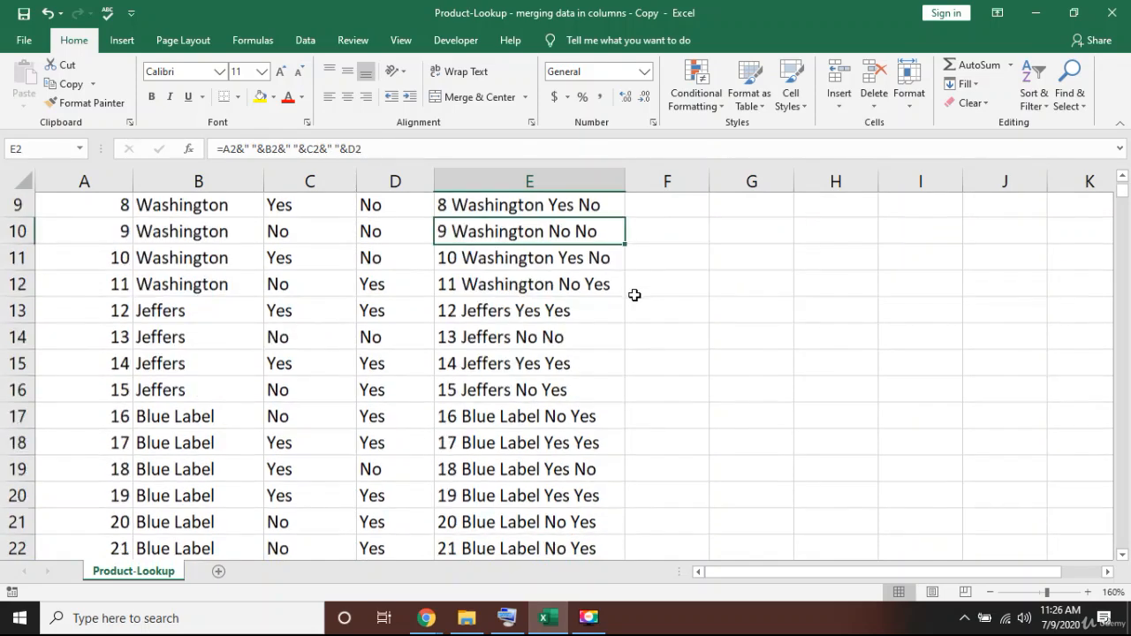